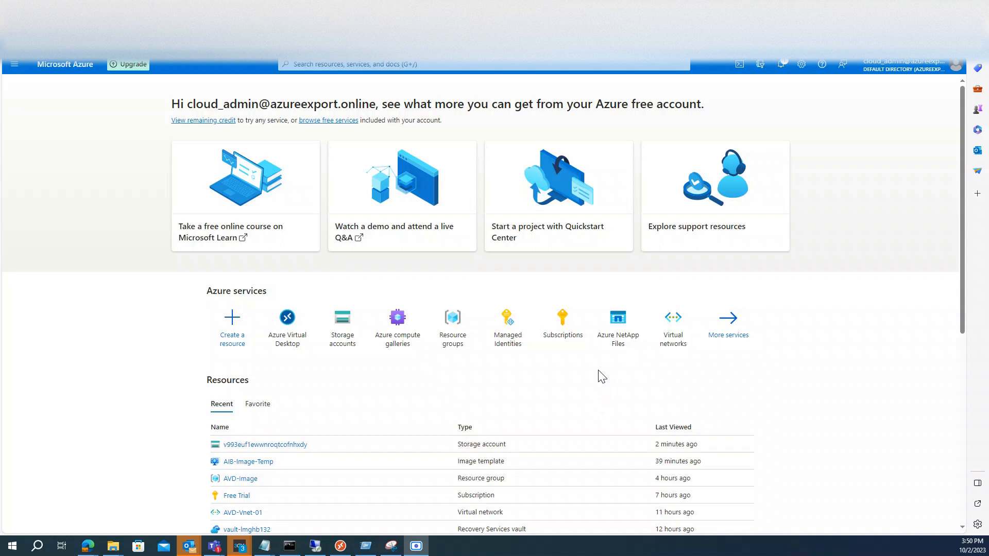
- Open the Azure Virtual Desktop custom image templates and start adding a new custom image template
mouse_move(280, 346)
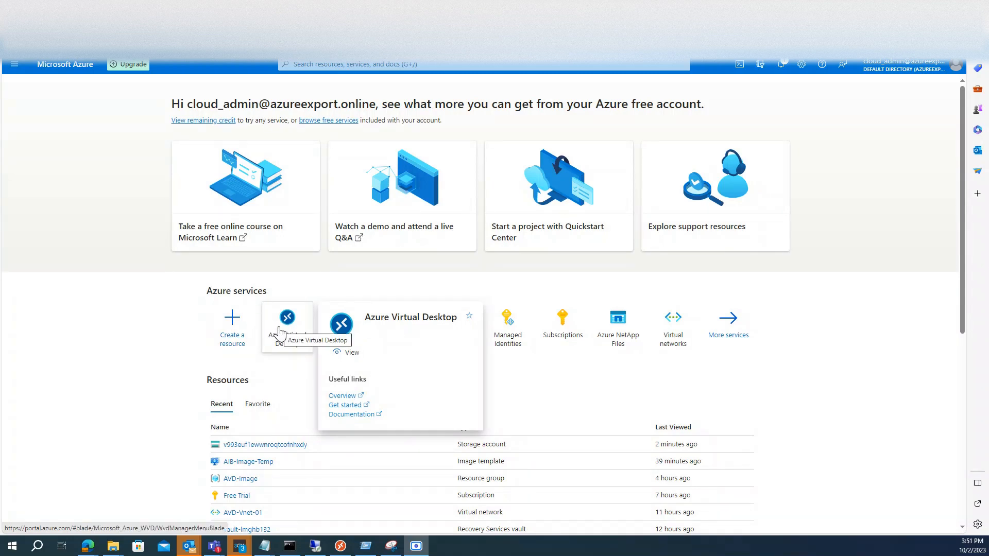
click(281, 333)
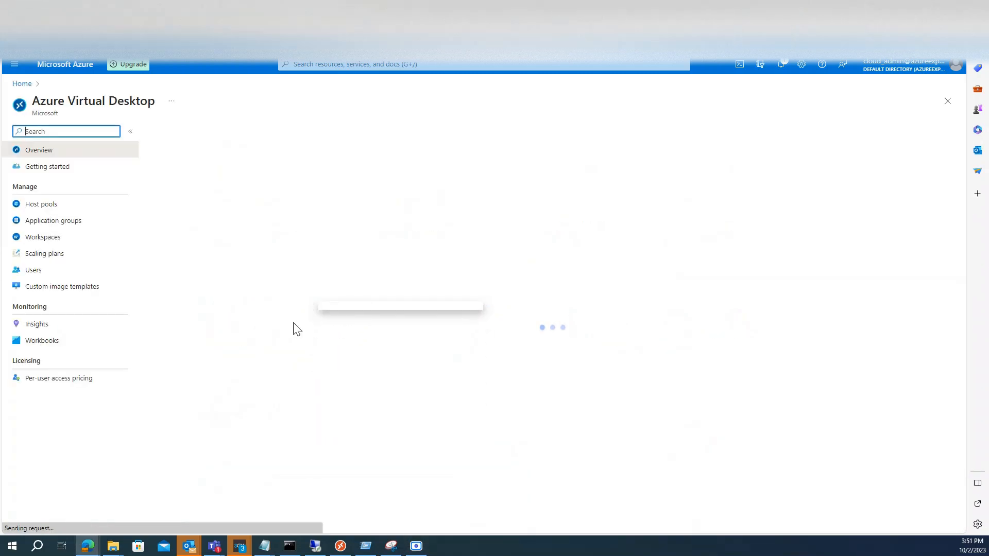
click(72, 287)
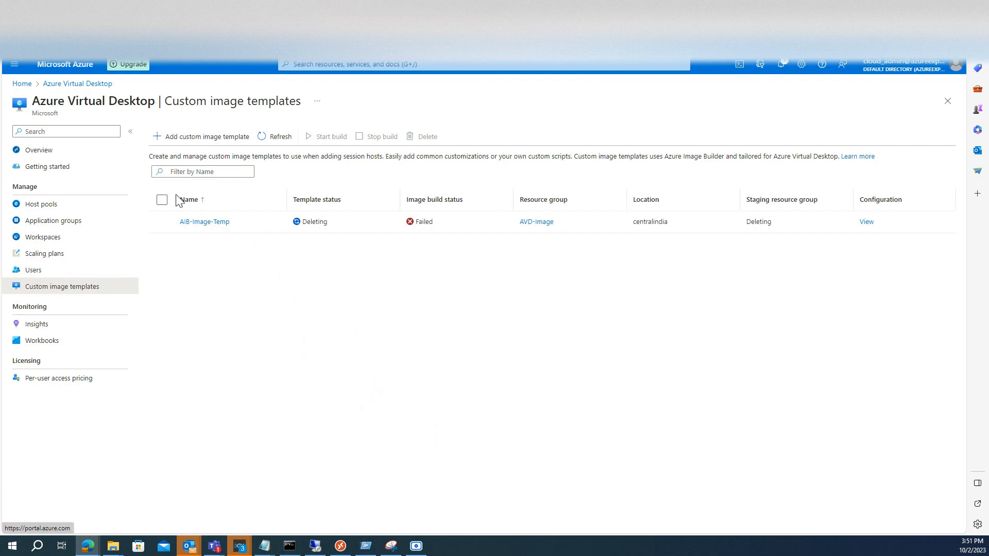
click(193, 139)
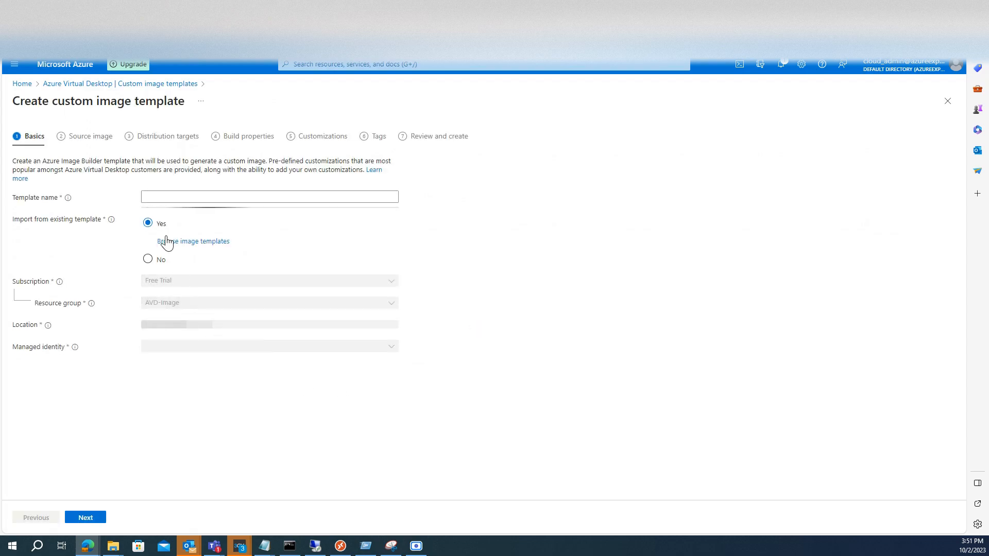
- Name the template AVD-Image-Temp2 without importing an existing template, keeping AVD-Image as its resource group
click(148, 258)
click(168, 199)
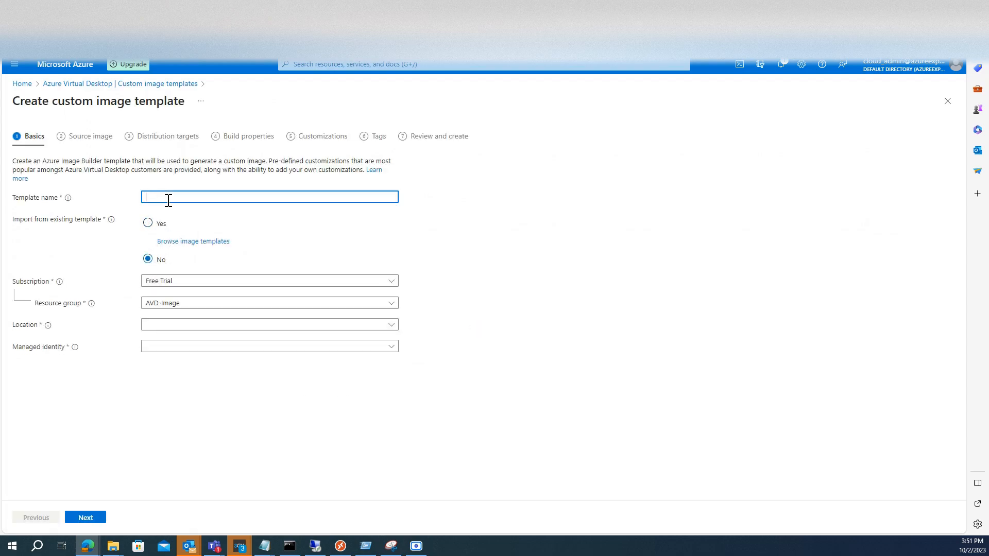
text(AVD-Image-Temp1)
key(BackSpace)
click(179, 304)
click(179, 304)
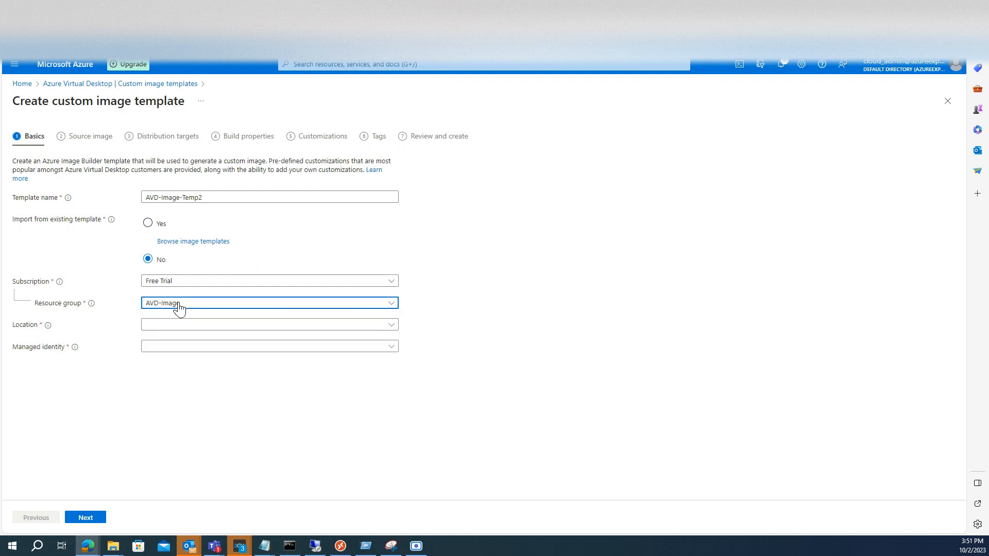
click(178, 305)
click(178, 306)
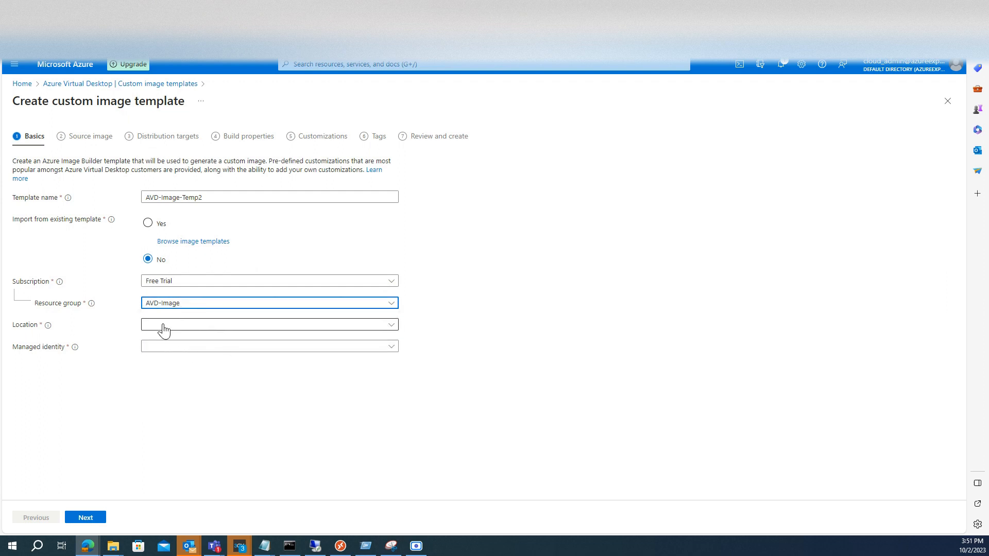
- Set the template's location to Central India and its managed identity to Manage-Identity, and continue to the source image settings
click(181, 329)
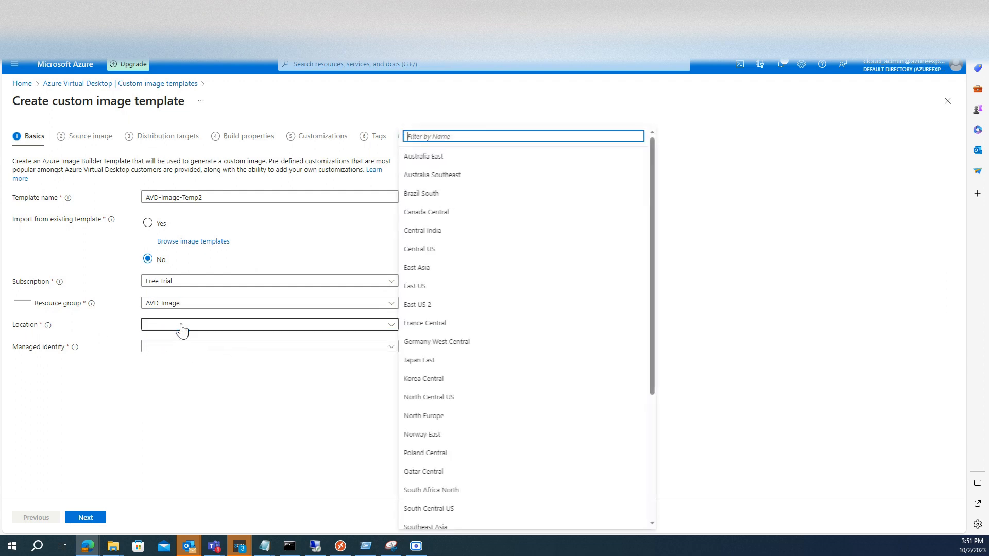
click(419, 135)
text(indi)
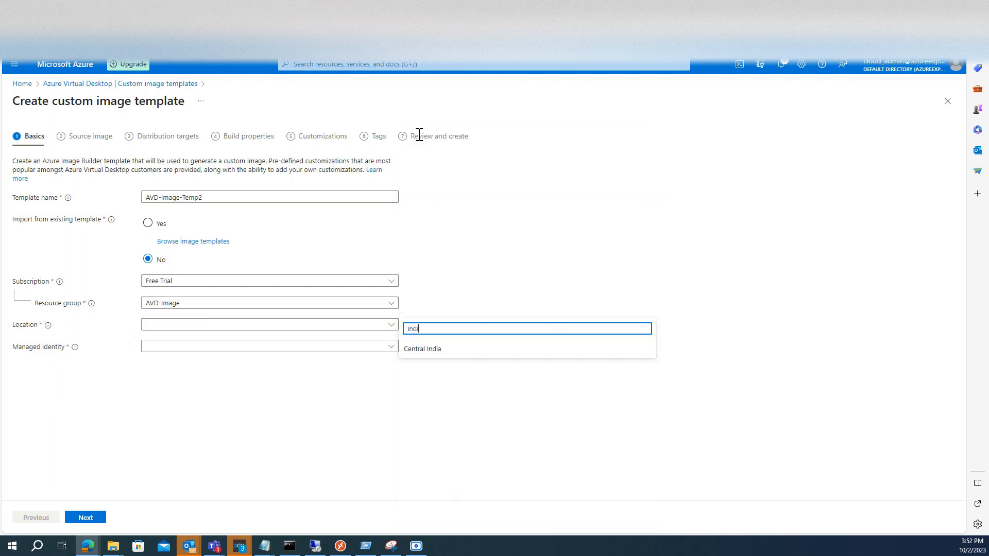
click(492, 349)
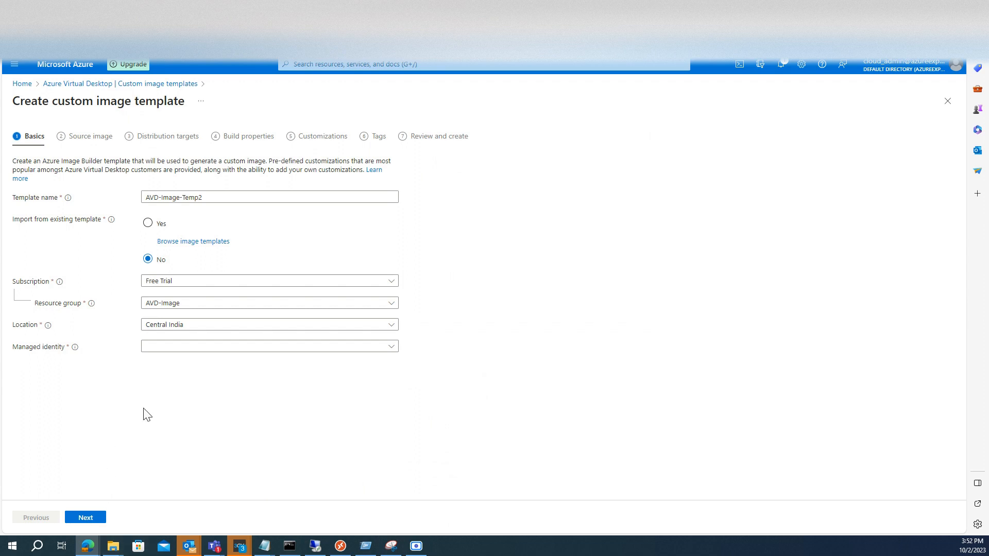
click(187, 352)
click(177, 384)
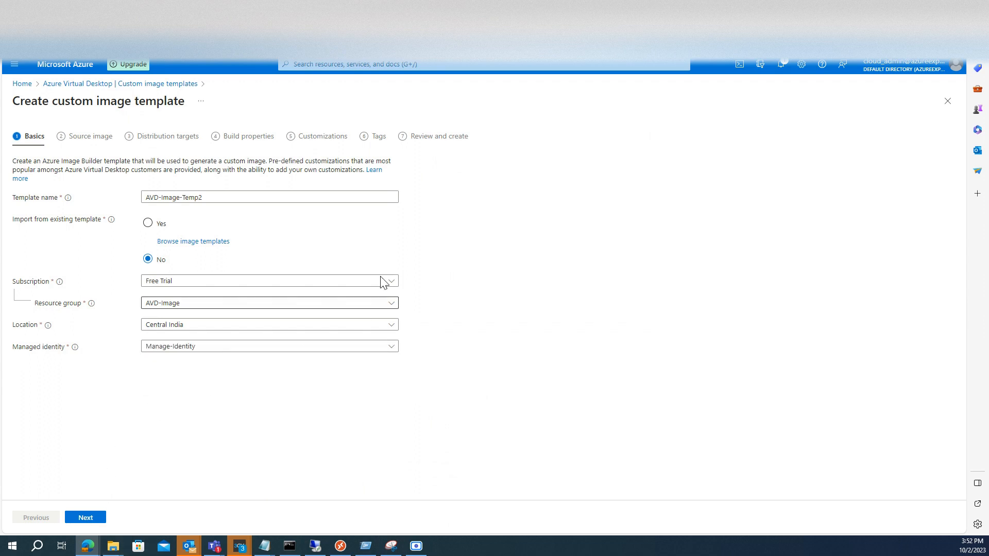
click(397, 66)
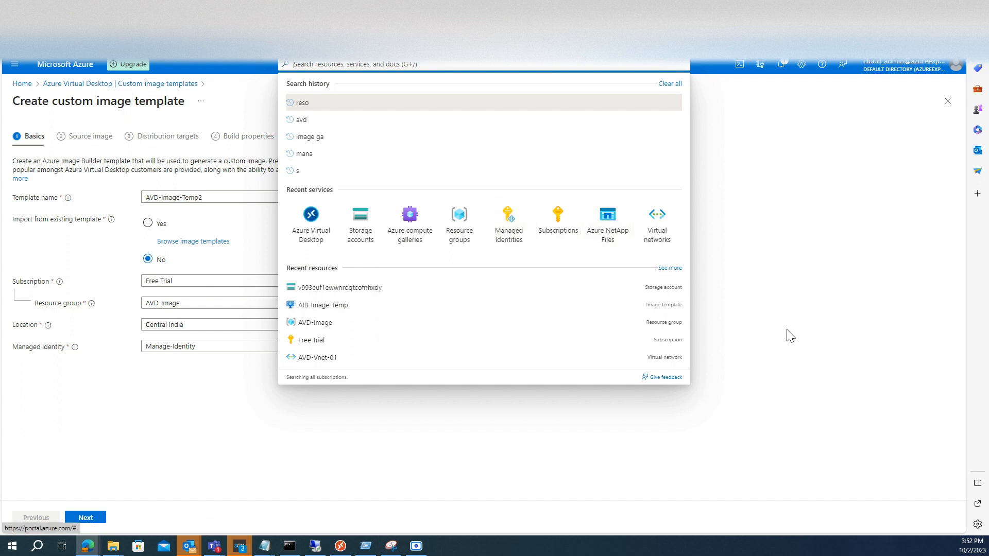
click(456, 443)
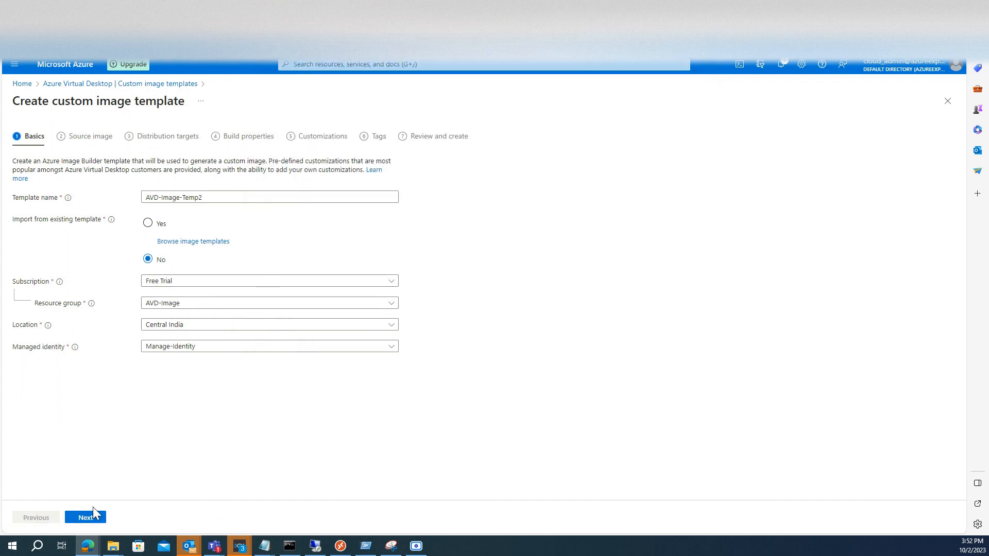
click(72, 520)
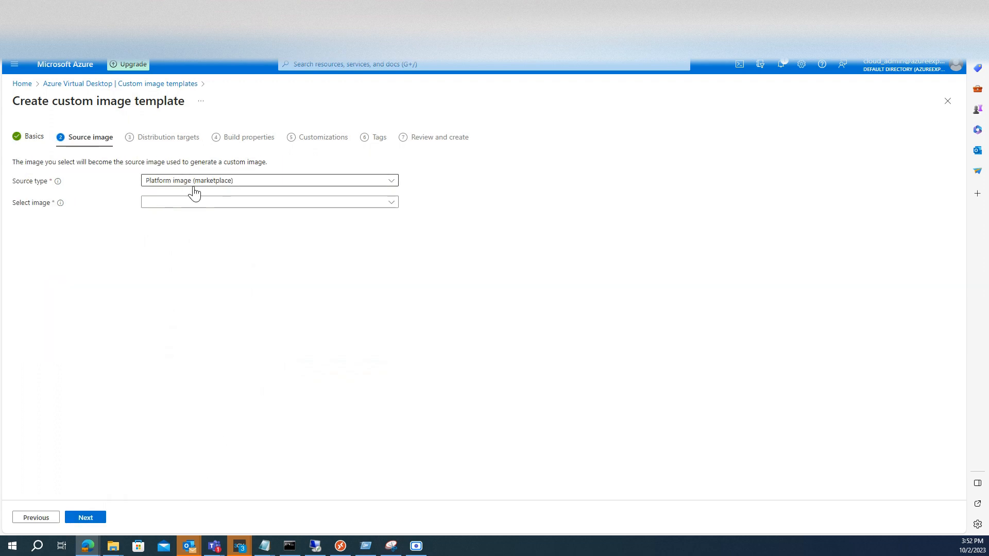
- Choose Windows 11 Enterprise multi-session + Microsoft 365 Apps, Version 22H2 as the source image and continue to the distribution targets
click(201, 207)
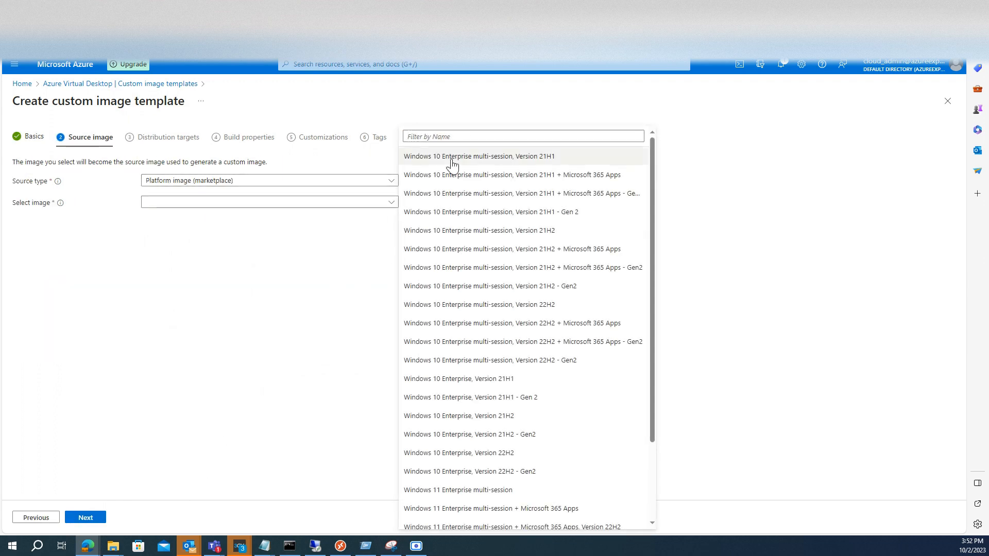
scroll(520, 396, down, 2)
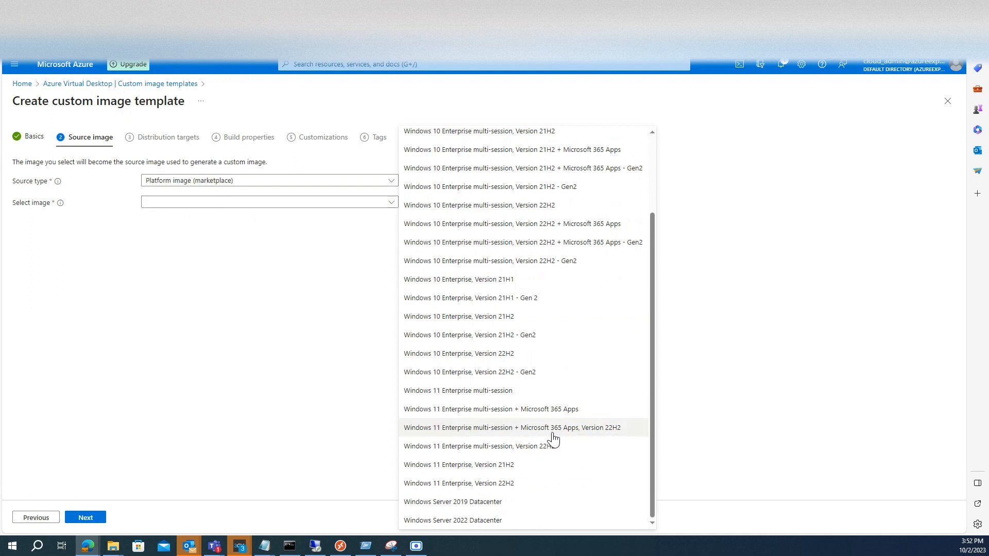
click(552, 434)
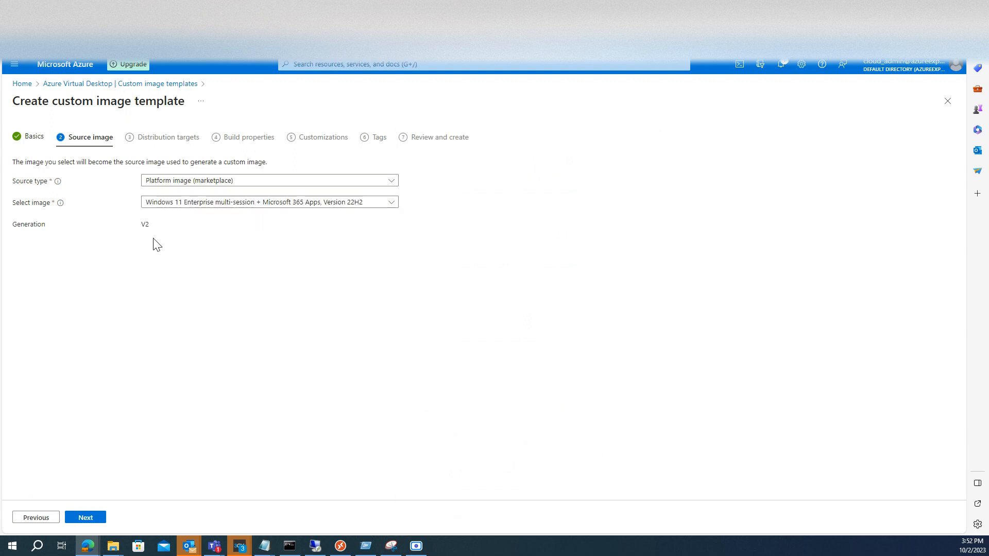
click(86, 517)
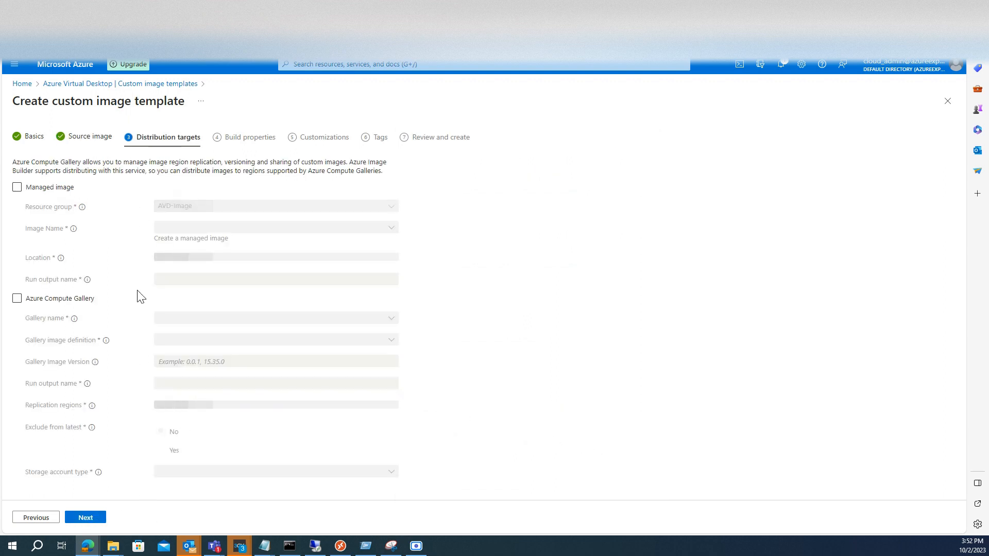
- Enable Azure Compute Gallery as the distribution target with gallery AIBGALLARY and image definition AIB_Image_Dafinition
click(17, 299)
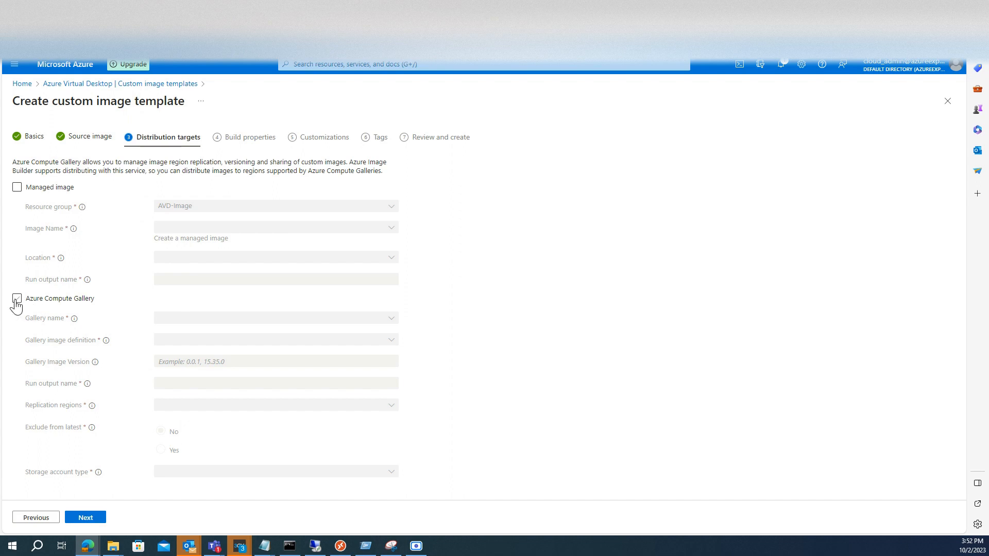
click(16, 300)
click(344, 65)
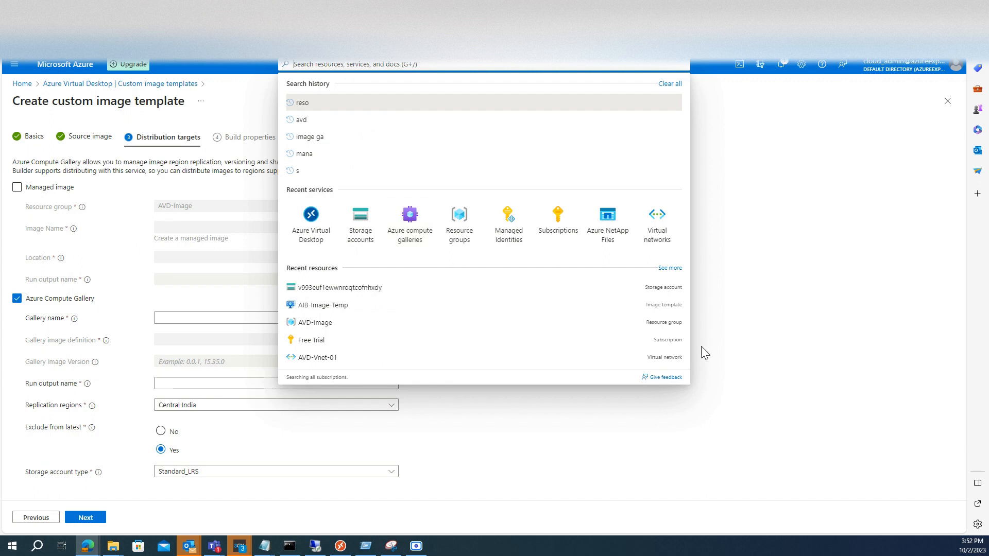
click(740, 339)
click(378, 321)
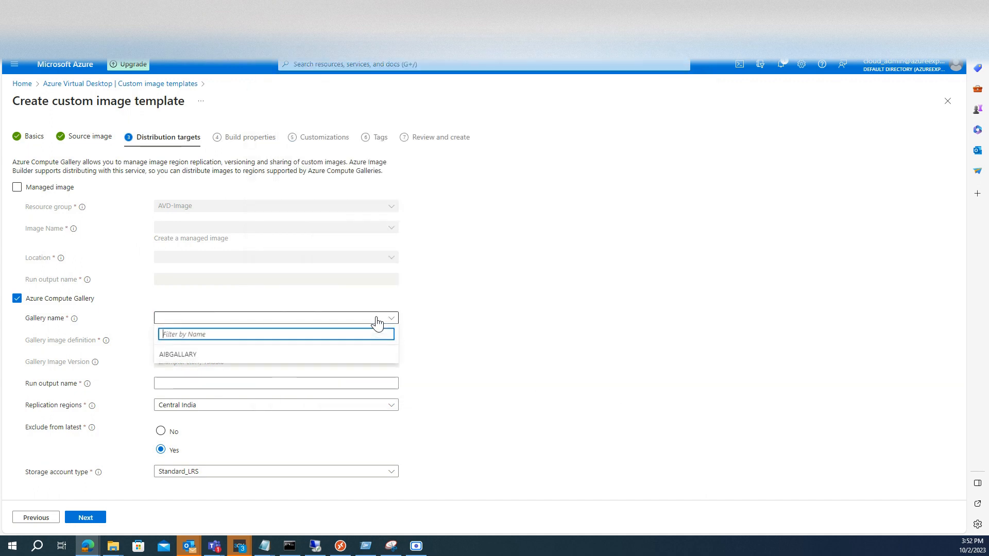
click(192, 355)
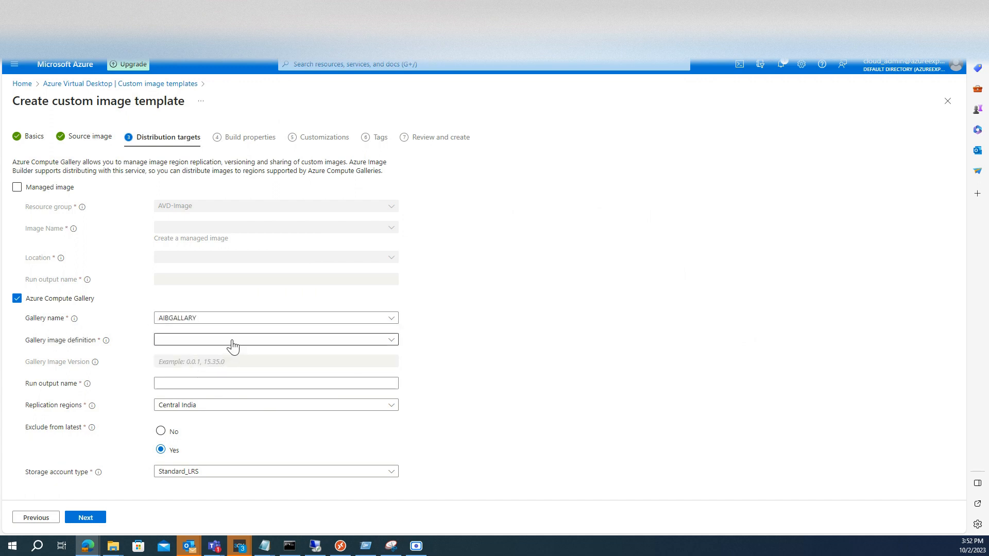
click(234, 342)
click(186, 377)
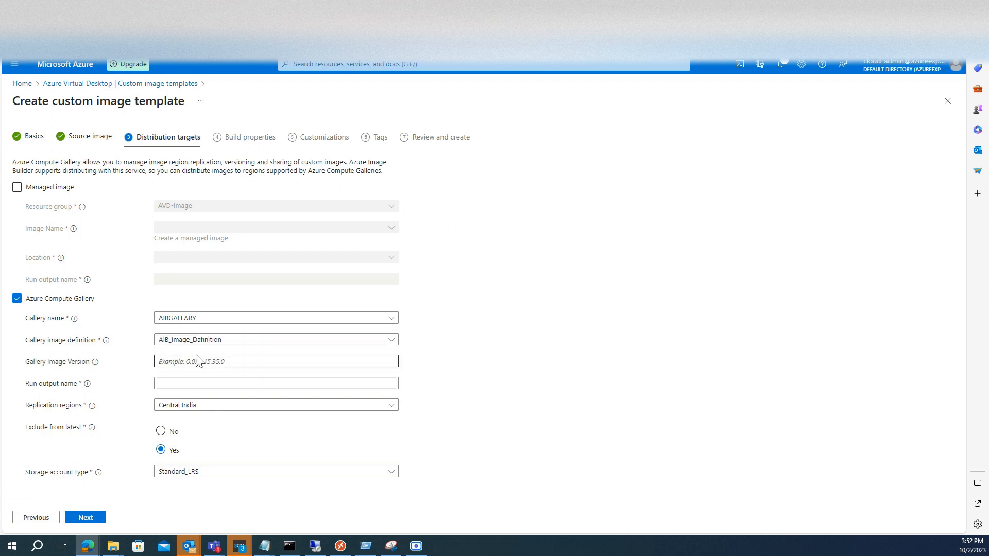
- Set the gallery image version to 2.0.0 and the run output name to Windows
click(205, 362)
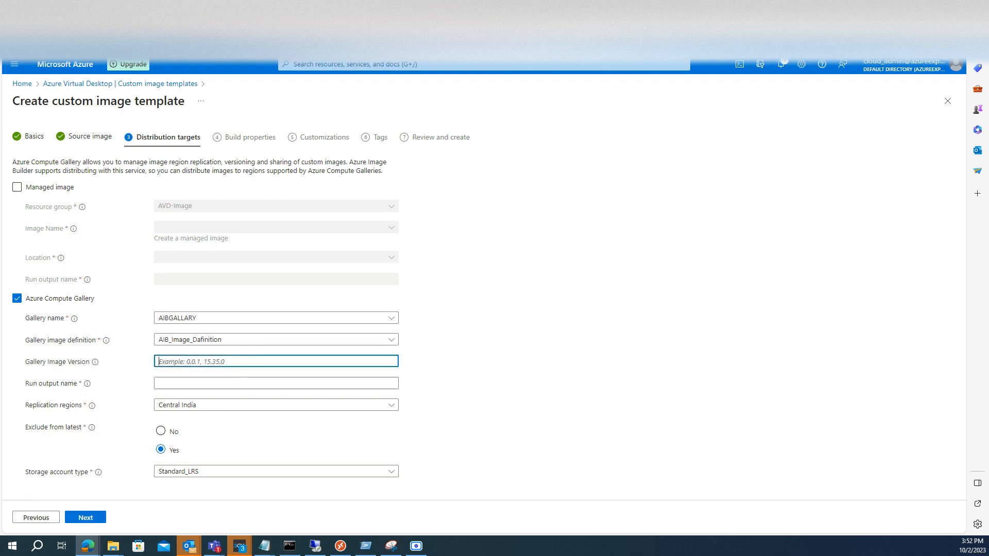
text(2.0.0)
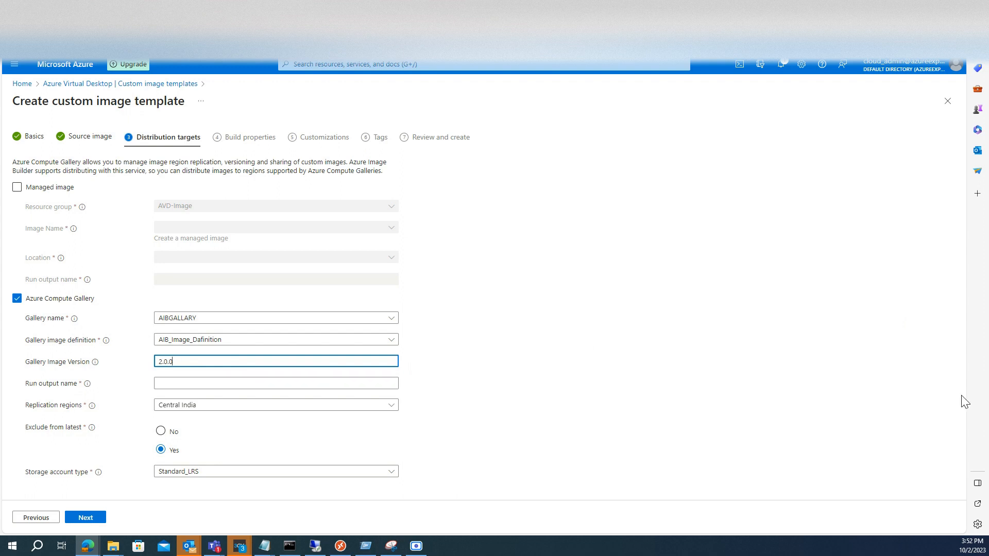
click(322, 382)
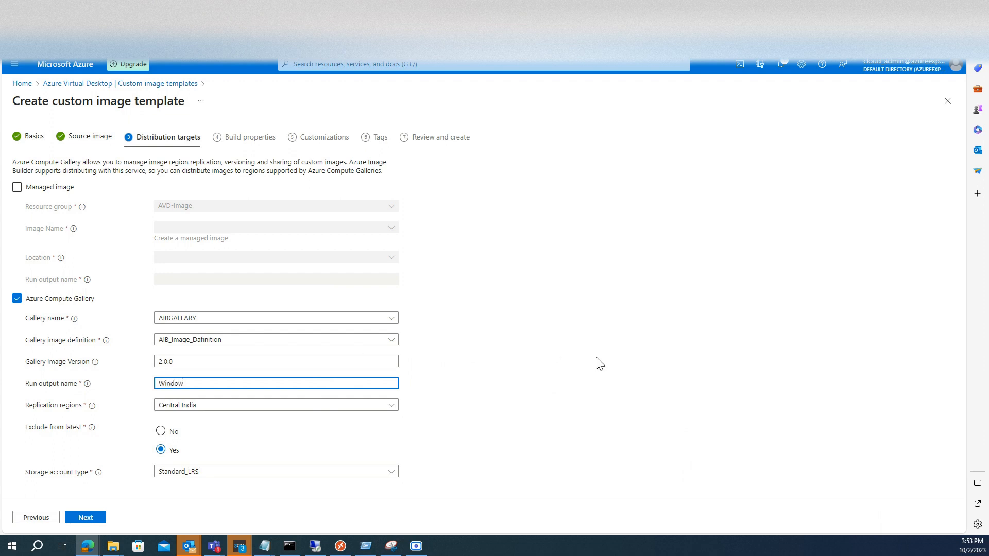
- Set Exclude from latest to No, keep Standard_LRS as the storage account type, and continue to the build properties
click(163, 432)
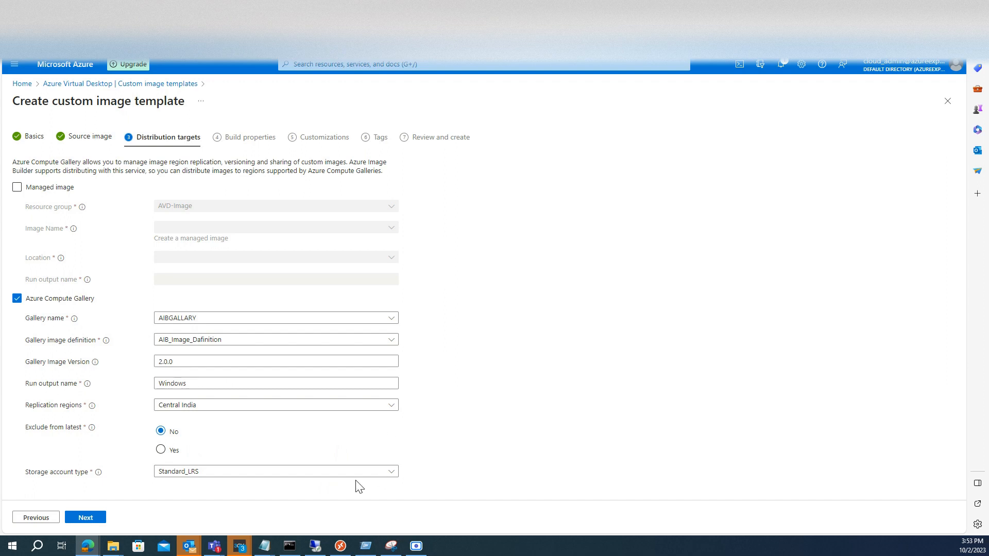
click(320, 471)
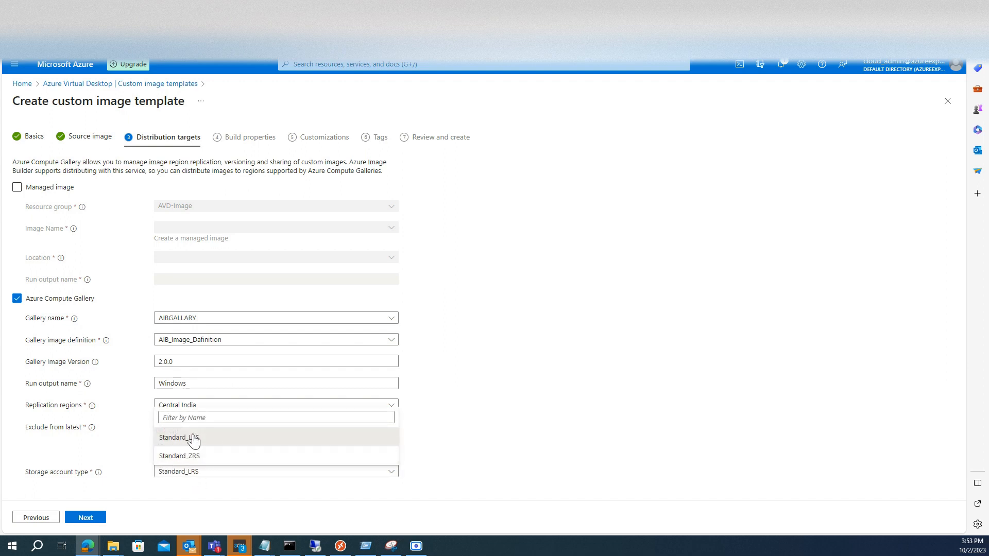
click(193, 439)
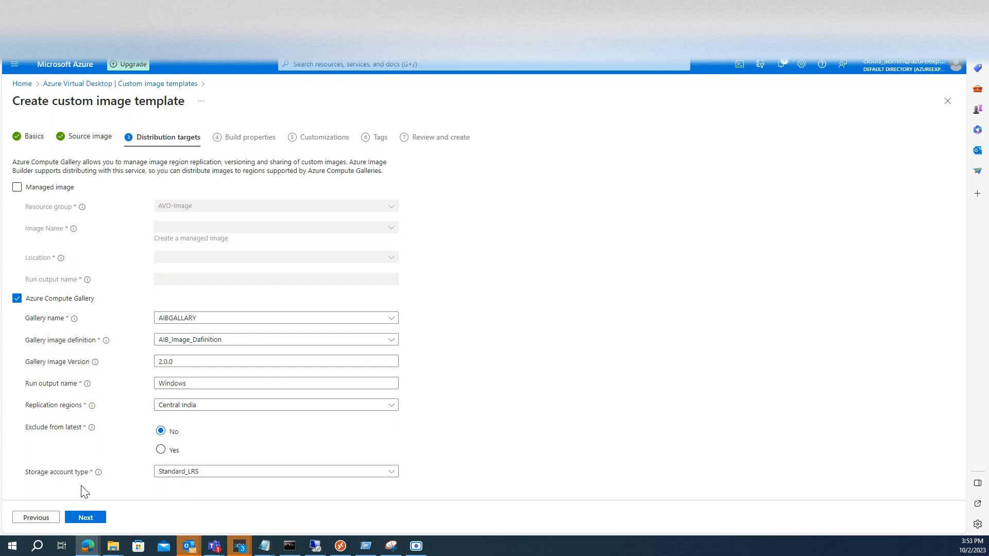
click(184, 473)
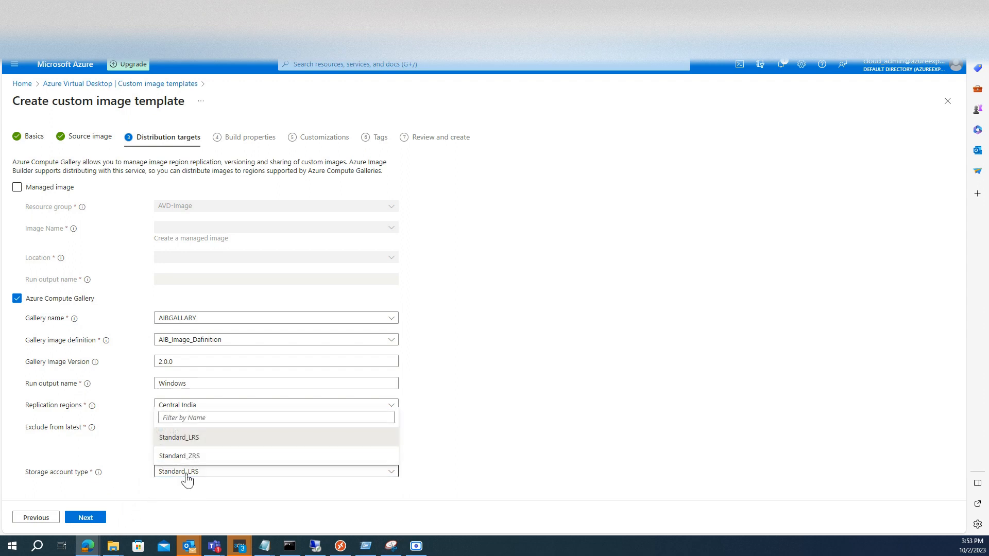
click(161, 499)
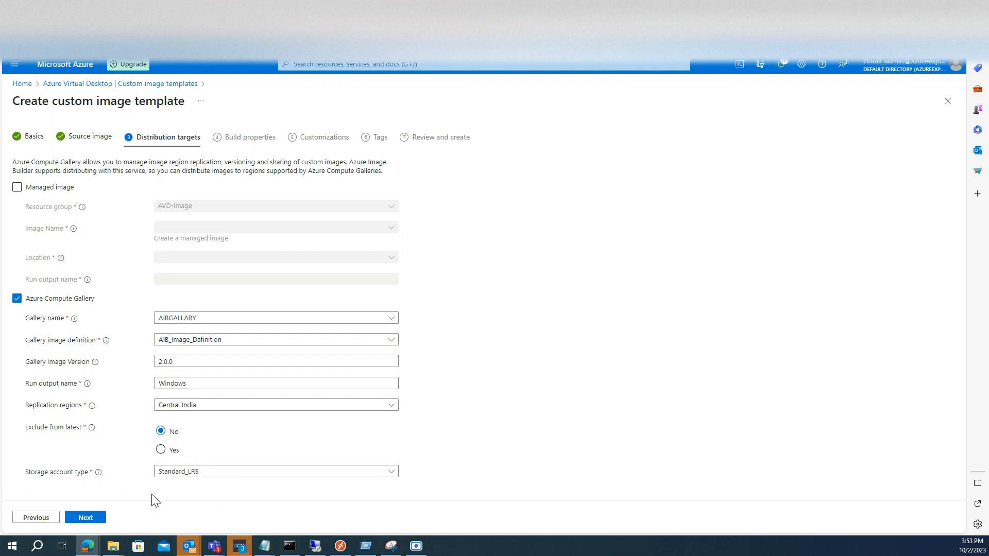
click(96, 520)
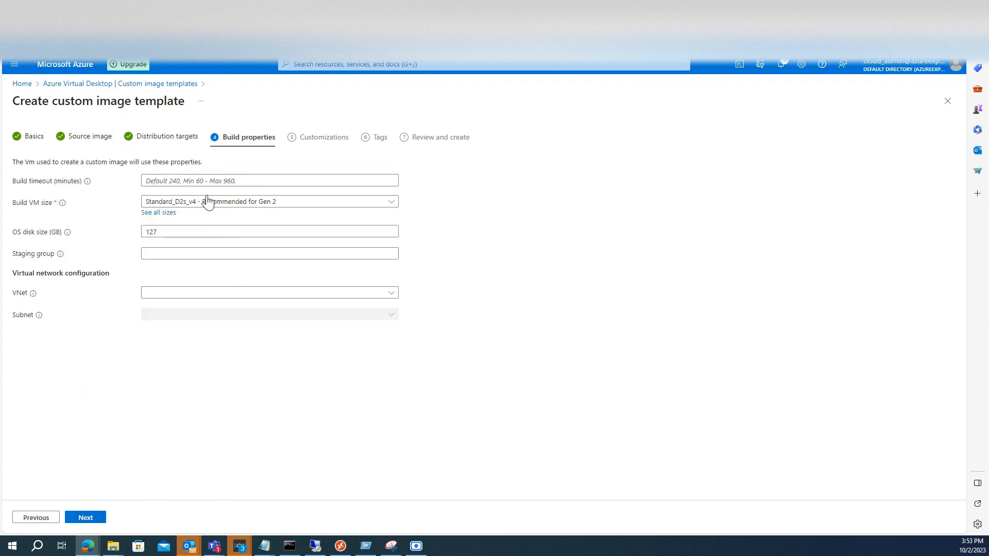
- Choose Standard_B2s as the build VM size and continue to the customizations
click(155, 255)
click(171, 251)
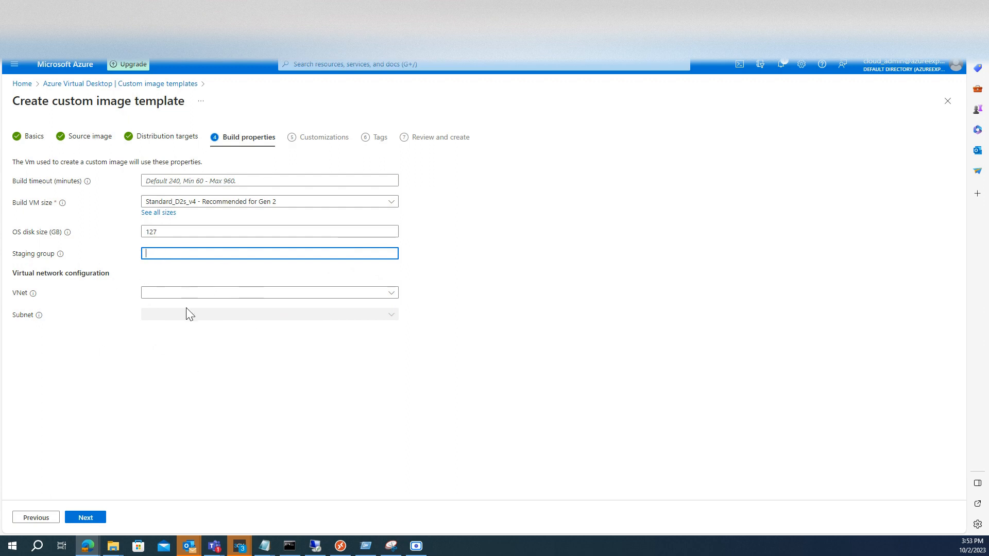
click(169, 233)
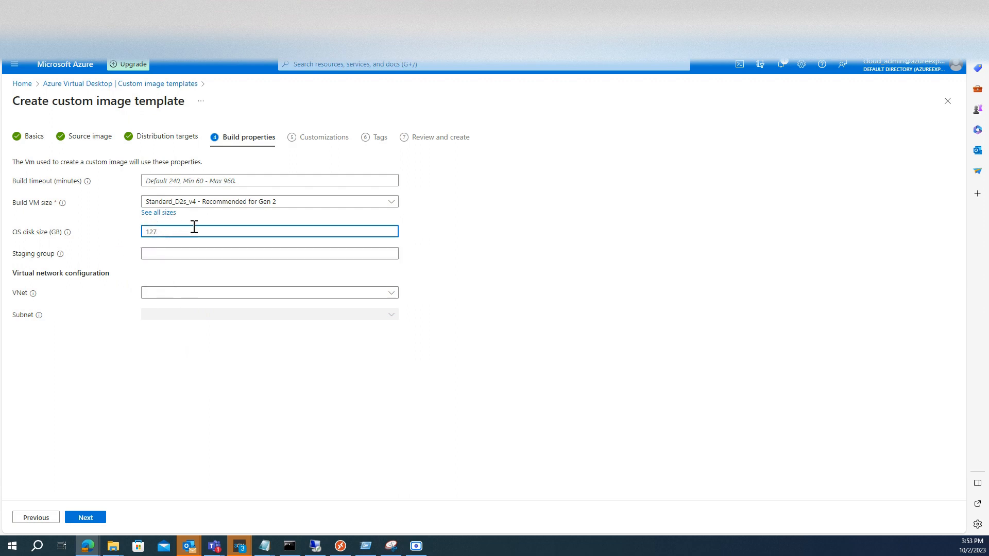
click(160, 212)
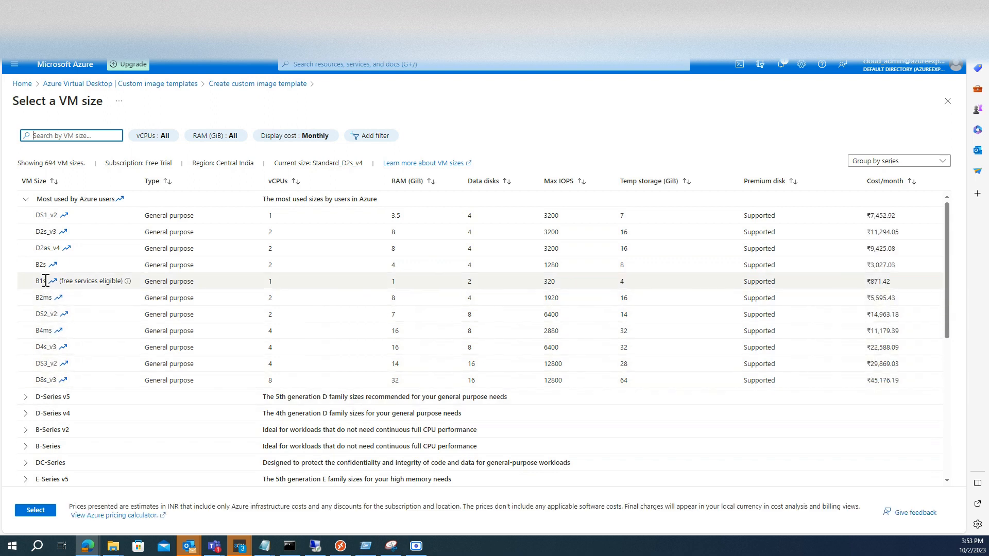
click(45, 264)
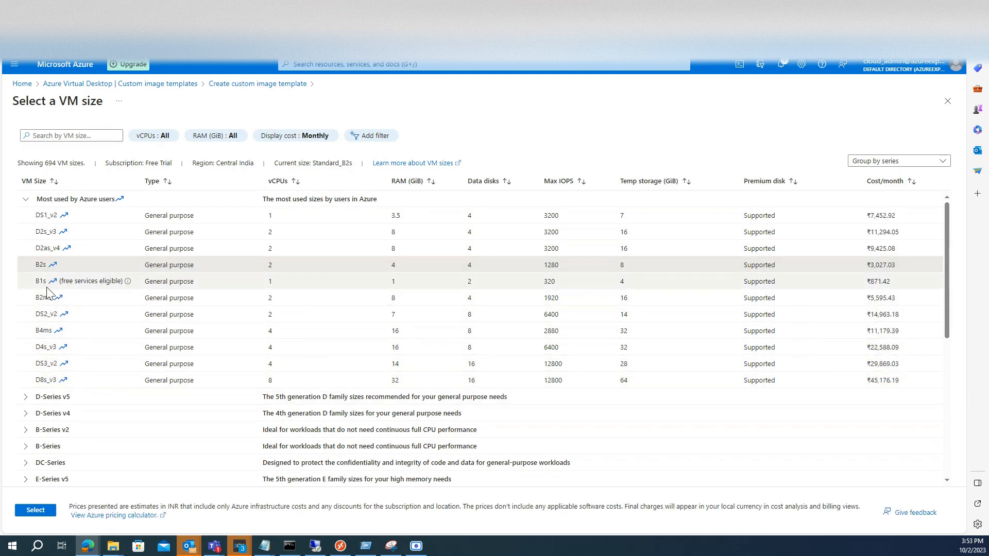
click(32, 510)
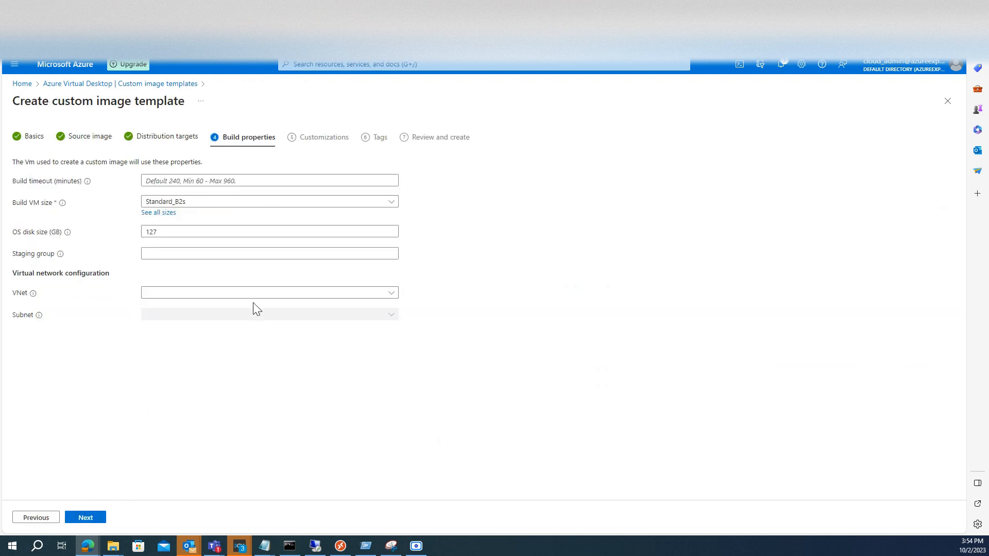
click(86, 517)
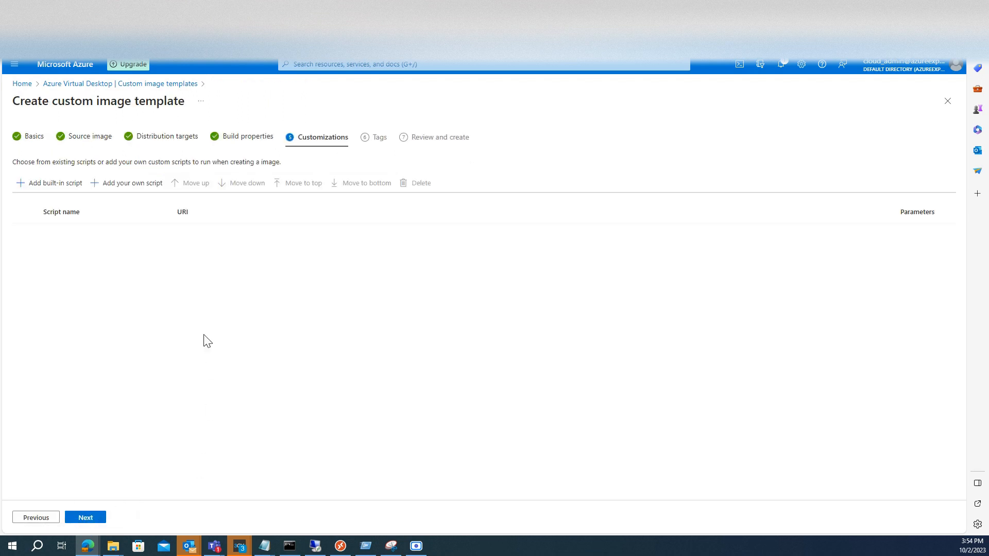
- Add the built-in Install languages script with English (United States) and English (United Kingdom)
click(69, 190)
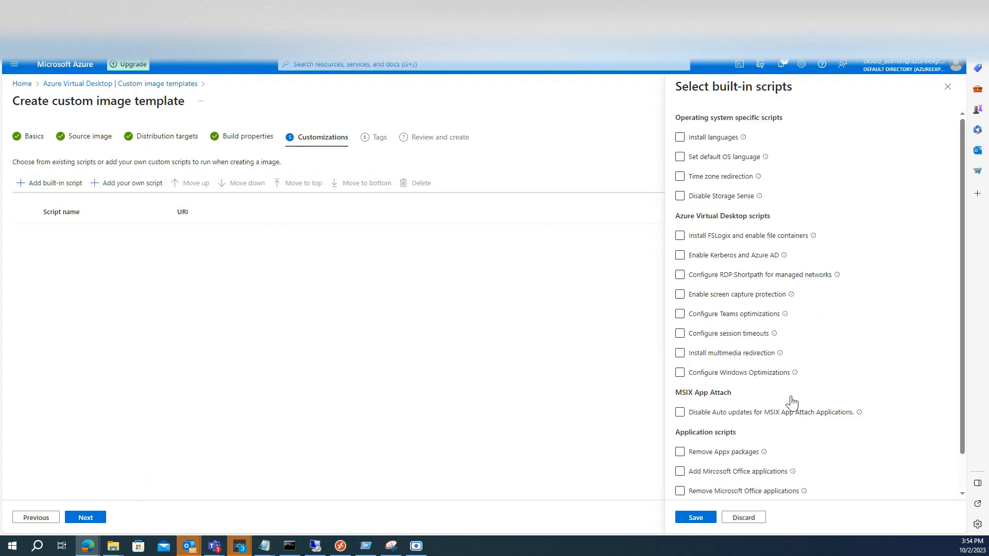
scroll(772, 371, down, 1)
scroll(795, 438, up, 1)
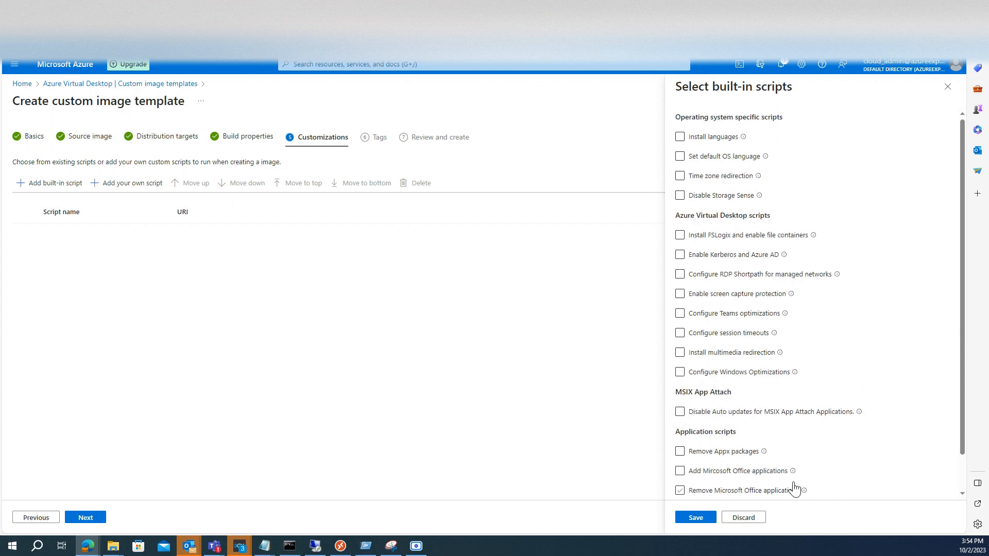
click(679, 137)
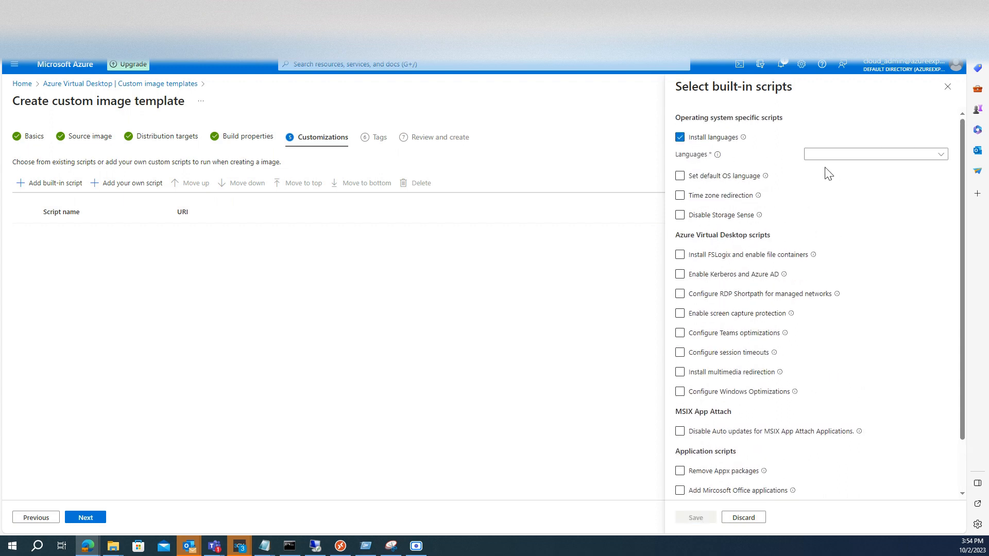
click(848, 157)
click(740, 181)
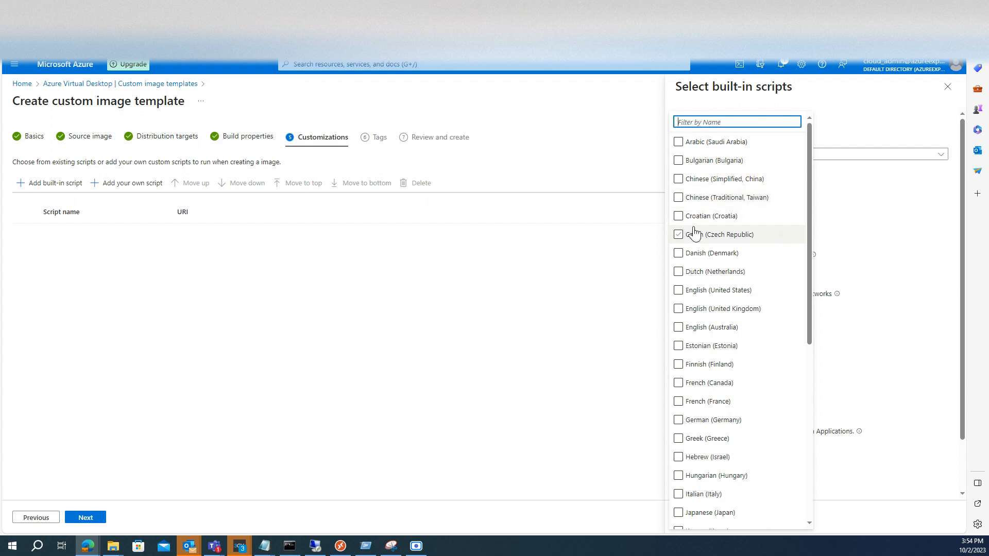
click(715, 311)
click(874, 142)
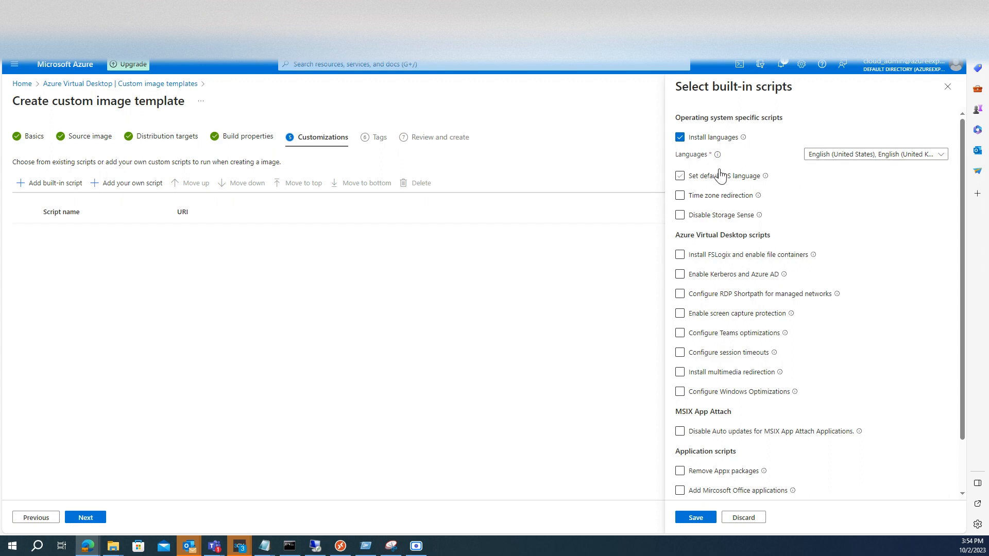
- Set the default OS language to English (United States) and select the Time zone redirection and Disable Storage Sense scripts
click(679, 176)
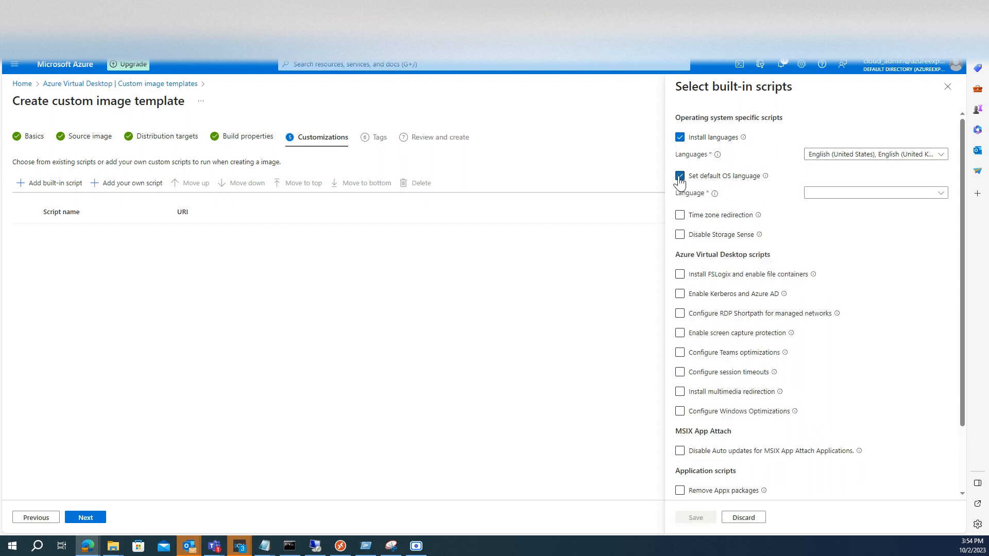
click(818, 193)
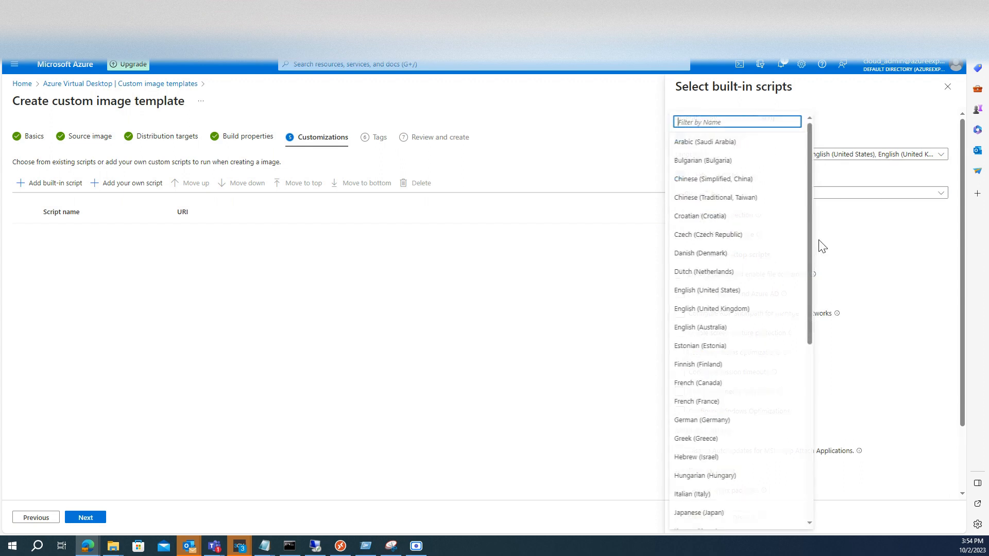
click(731, 291)
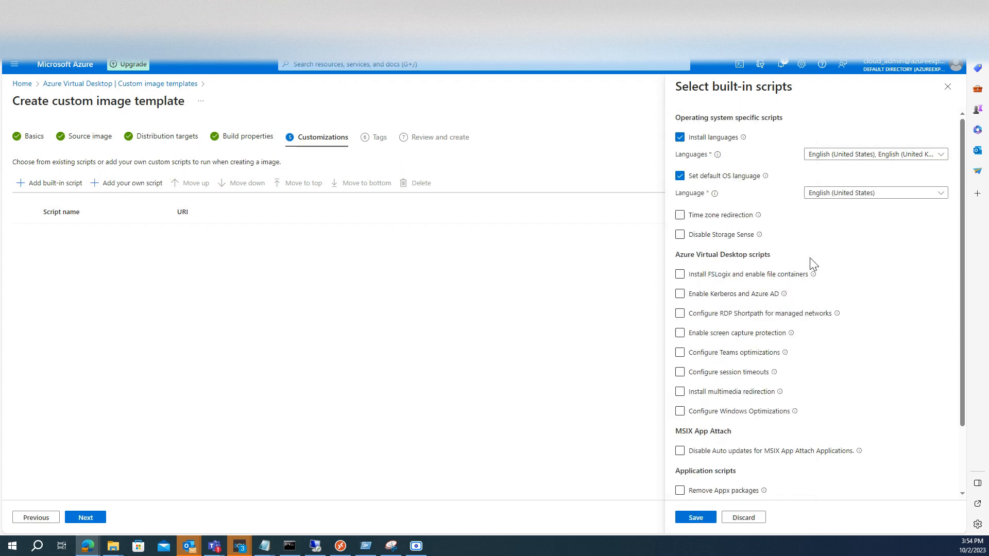
click(682, 216)
click(696, 238)
click(747, 278)
click(860, 292)
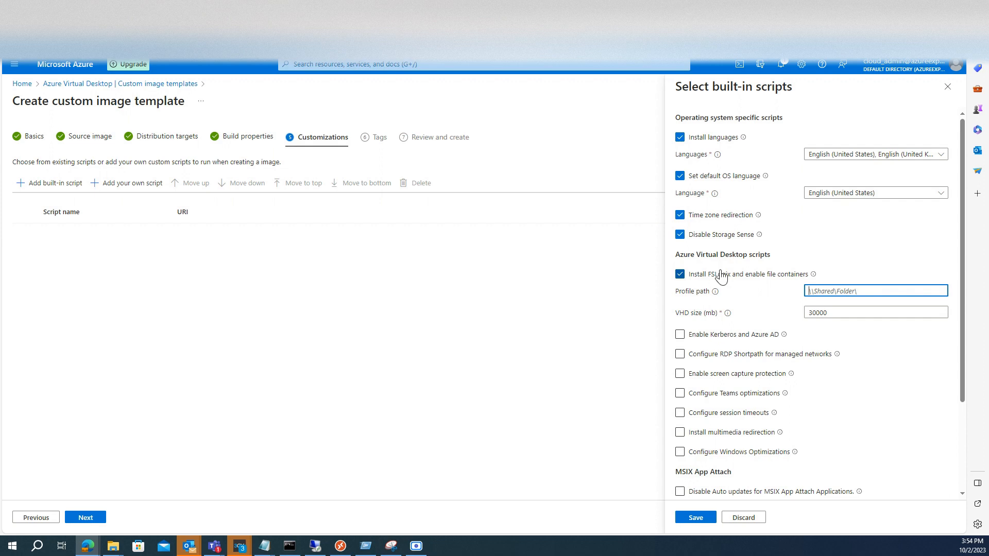
click(747, 276)
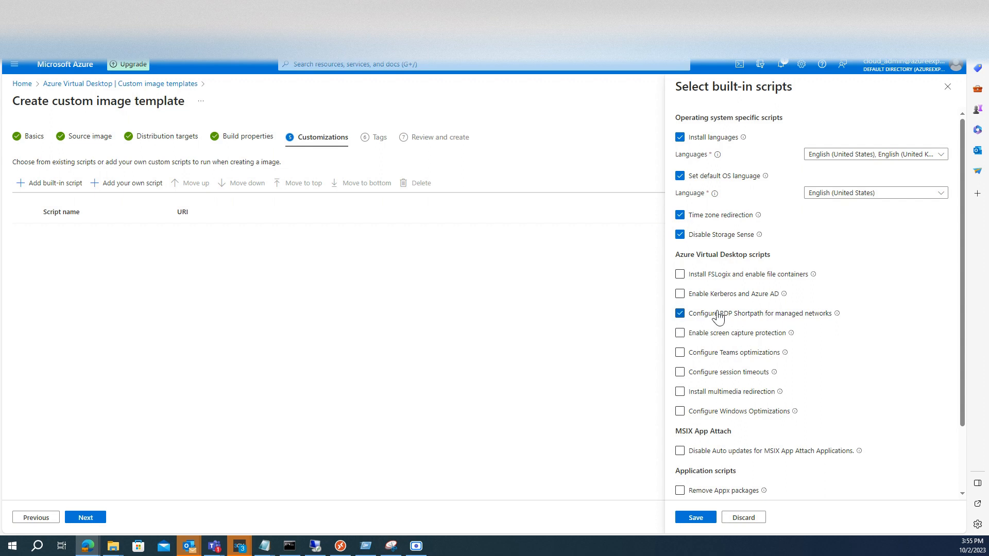
- Select RDP Shortpath for managed networks and enable screen capture protection with Block Screen capture on client
click(718, 316)
click(741, 335)
click(843, 350)
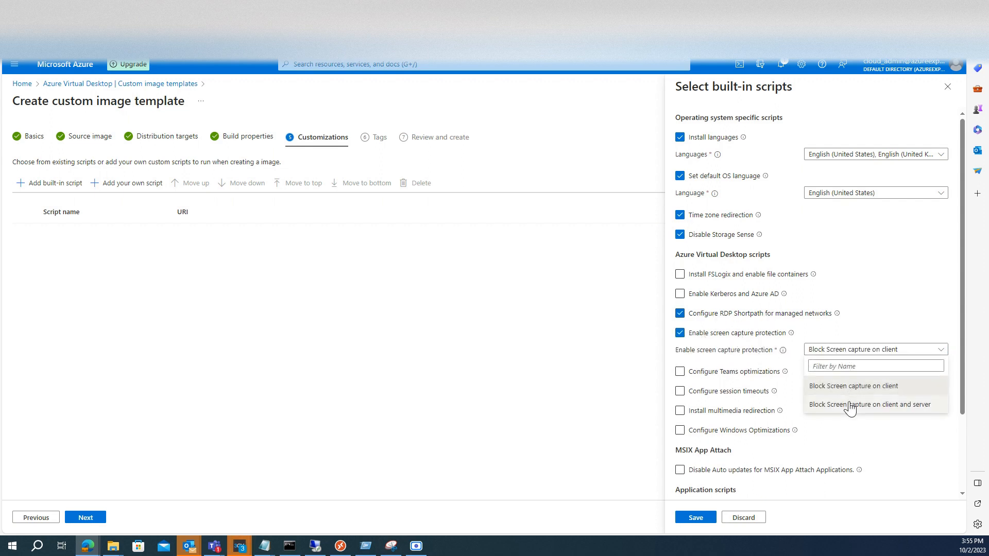
click(850, 405)
click(834, 350)
click(833, 384)
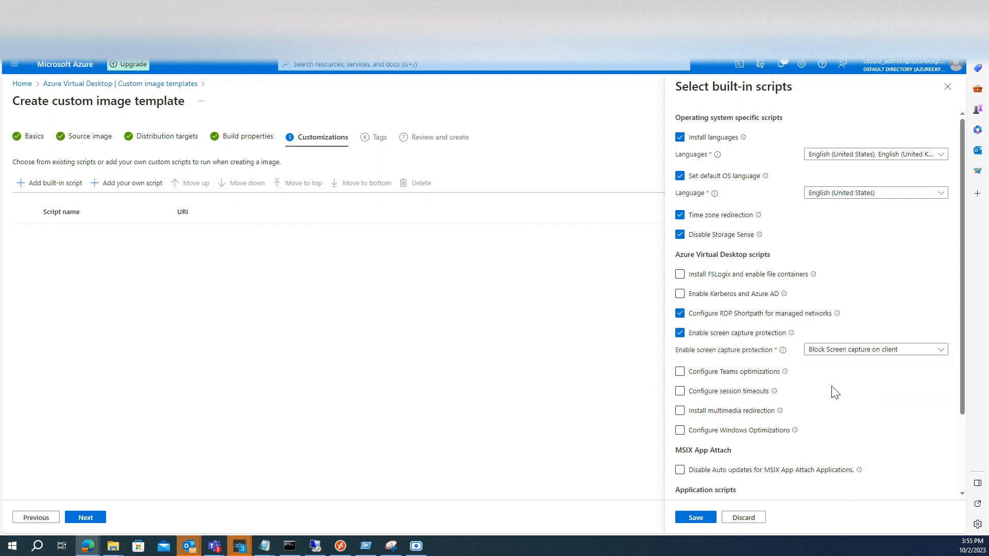
- Configure Teams optimizations with the Latest Teams client, version x64, WebRTC 1.33.2302.07001 and Visual C++ Redistributable X86
scroll(732, 381, down, 1)
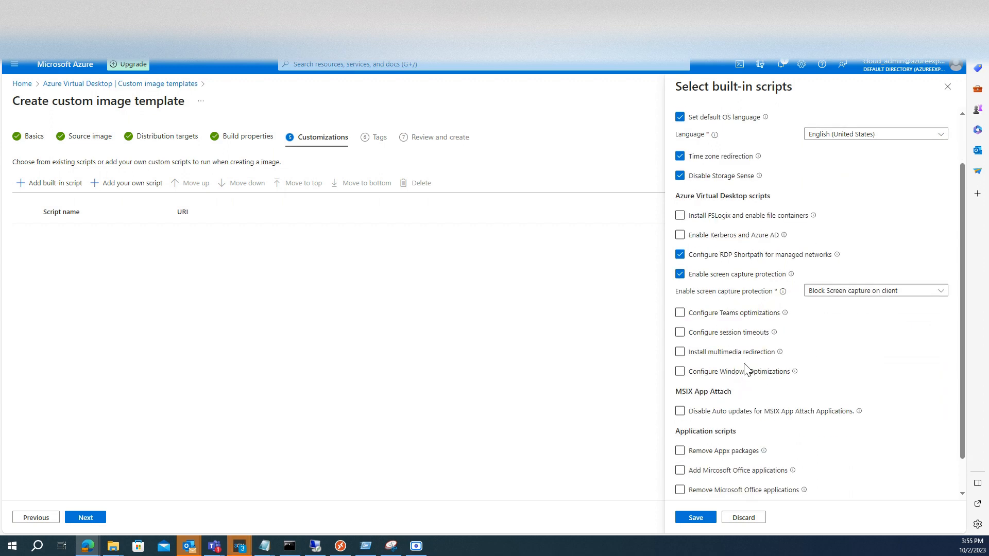
click(726, 315)
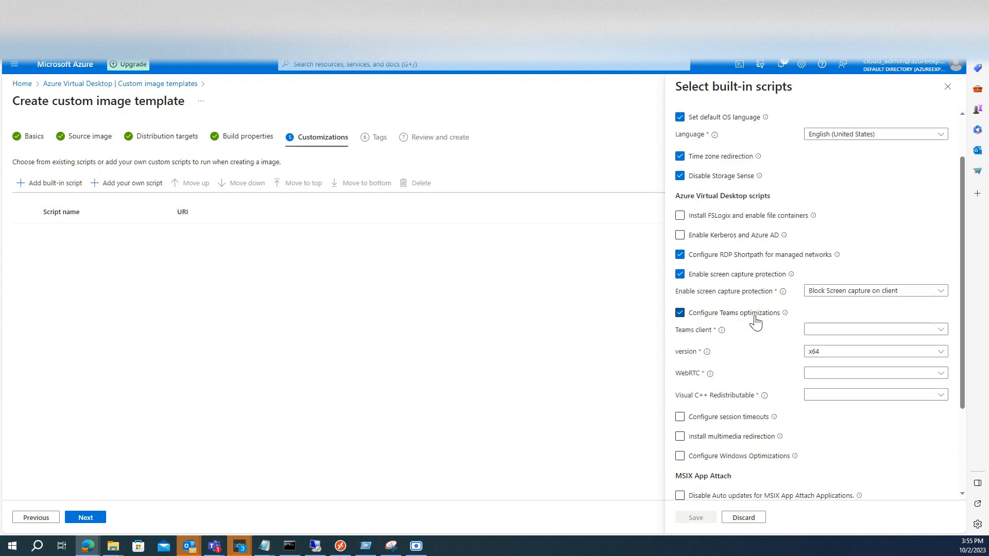
click(823, 334)
click(818, 366)
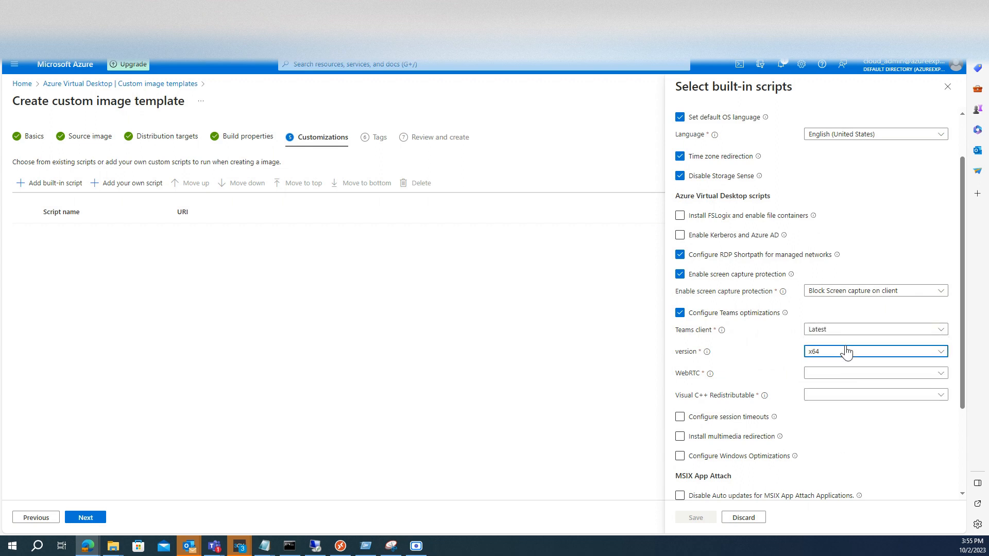
click(846, 352)
click(826, 386)
click(830, 374)
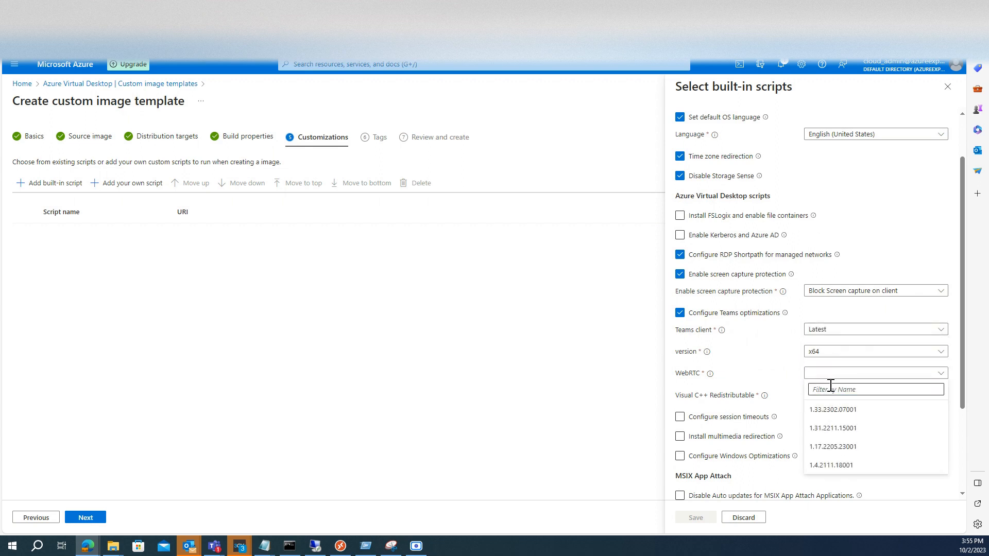
click(829, 409)
click(845, 394)
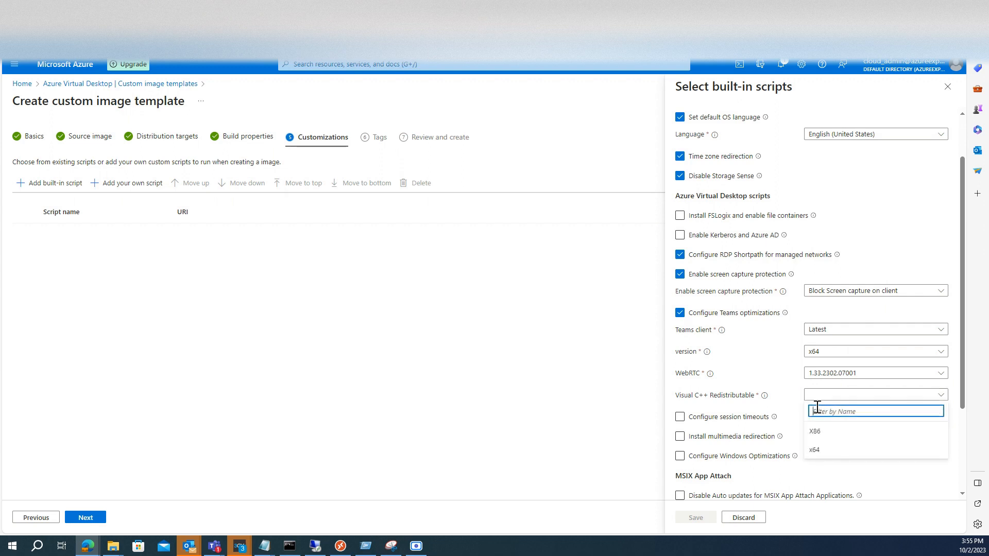
click(830, 432)
- Configure session timeouts of 15 minutes for disconnected, 10 minutes for active but idle, 8 hours for active and 15 minutes for logoff sessions
scroll(760, 405, down, 2)
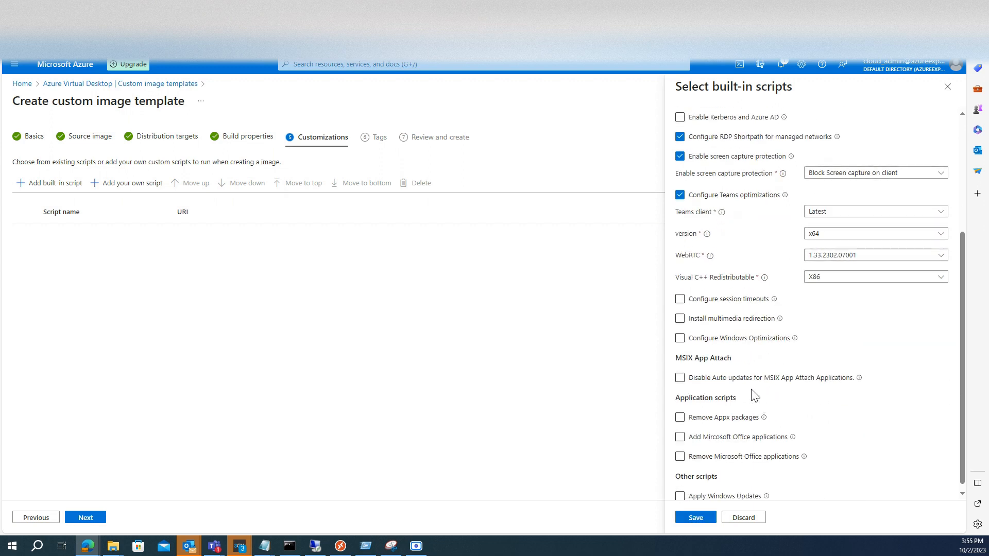
click(732, 303)
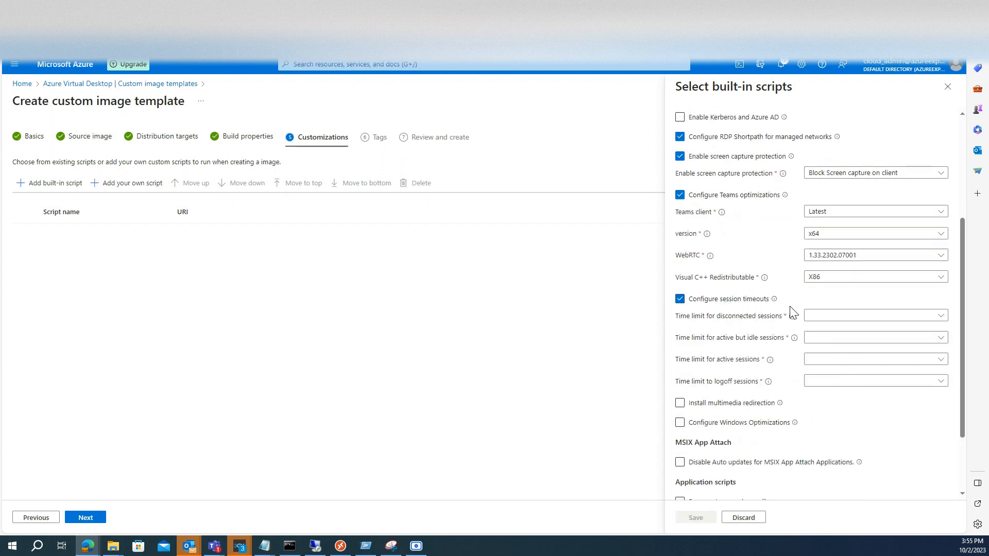
click(829, 362)
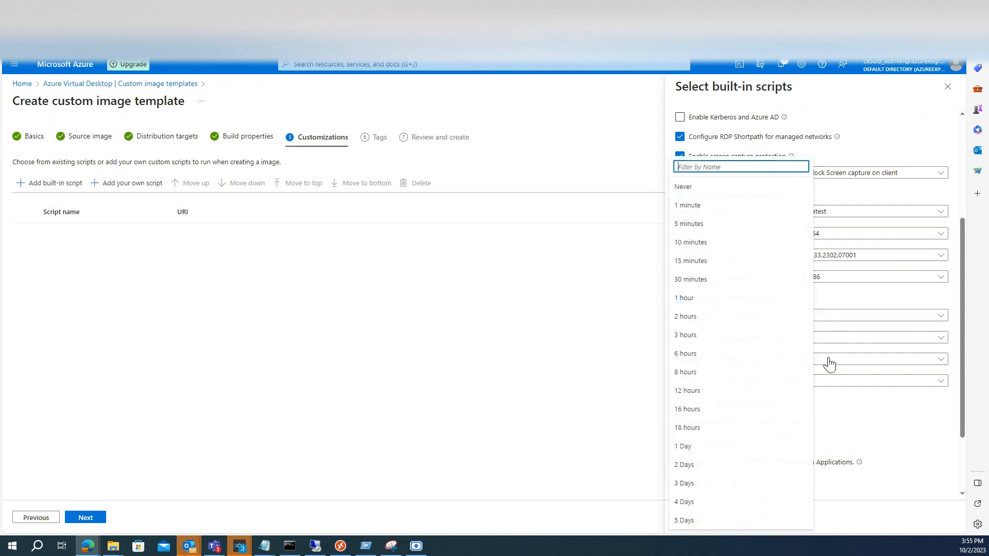
click(702, 261)
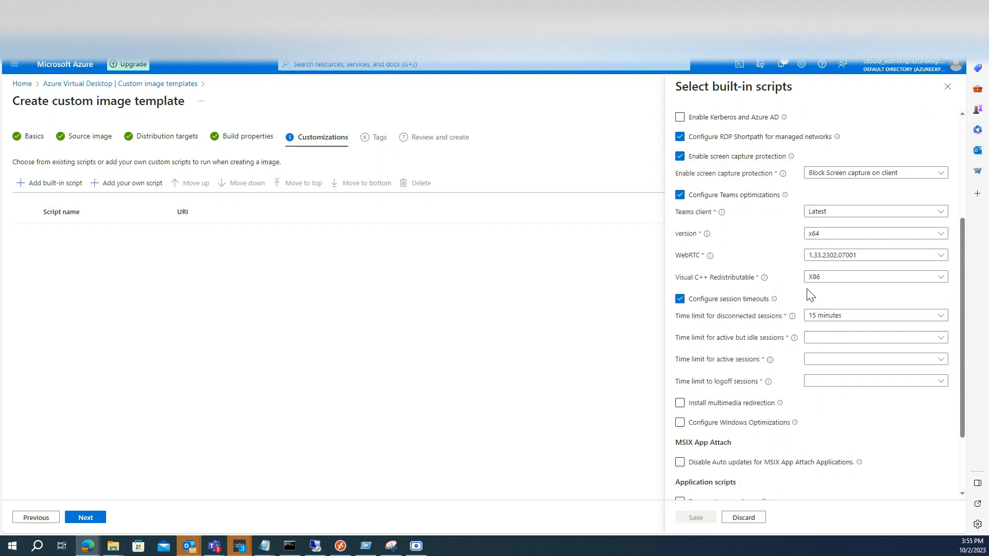
click(823, 338)
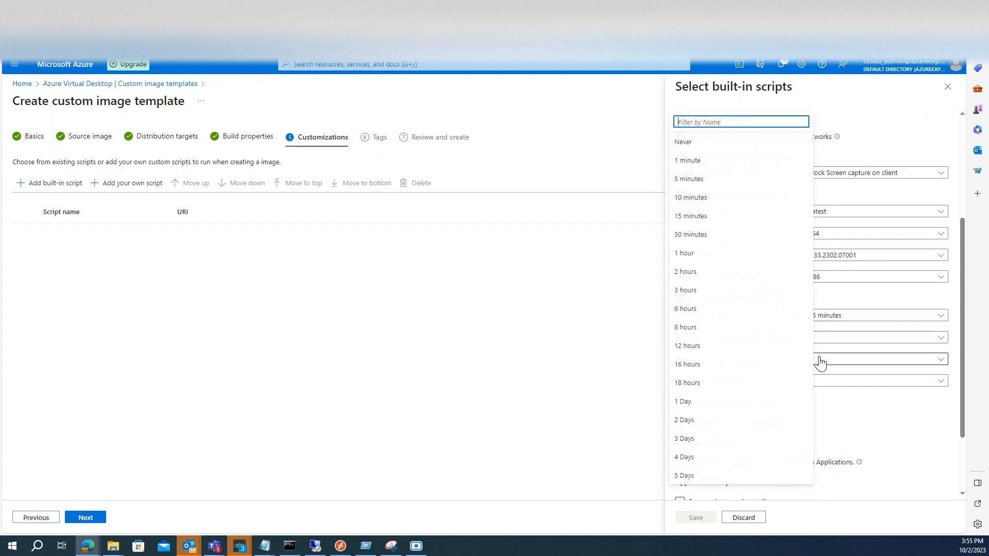
click(703, 205)
click(839, 359)
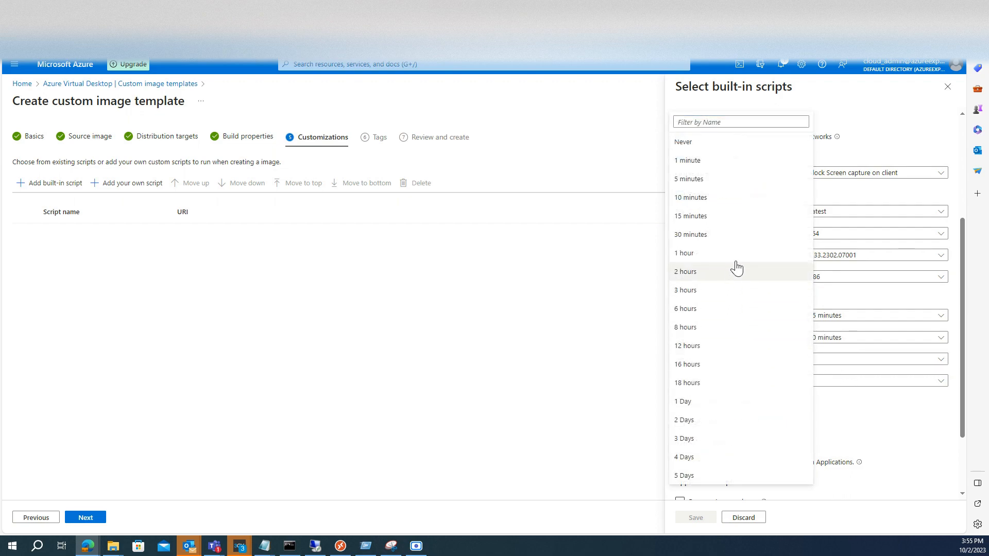
click(730, 329)
click(825, 383)
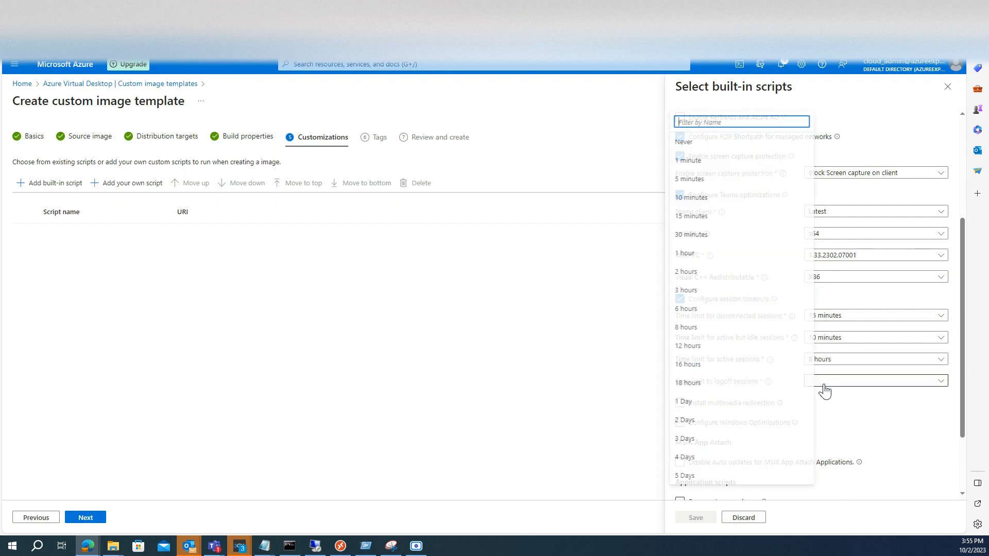
click(691, 216)
- Add multimedia redirection with Visual C++ Redistributable X86 and MMR set to Yes for both Edge and Chrome
scroll(788, 360, down, 2)
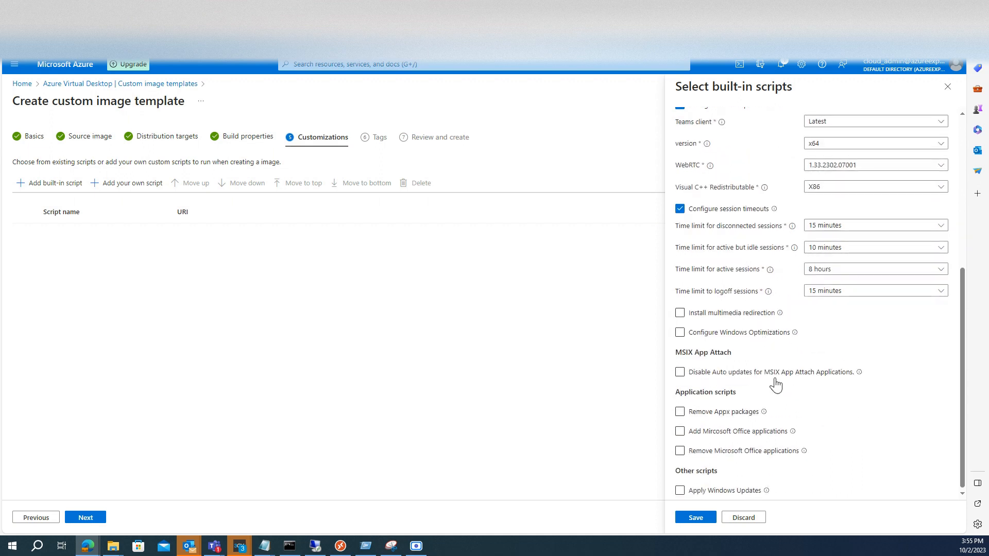
click(699, 319)
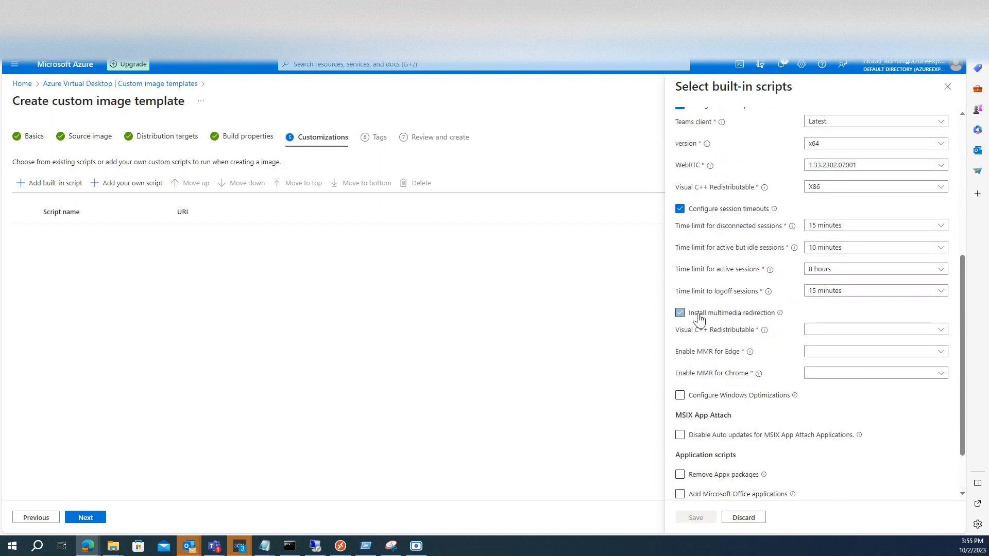
click(811, 331)
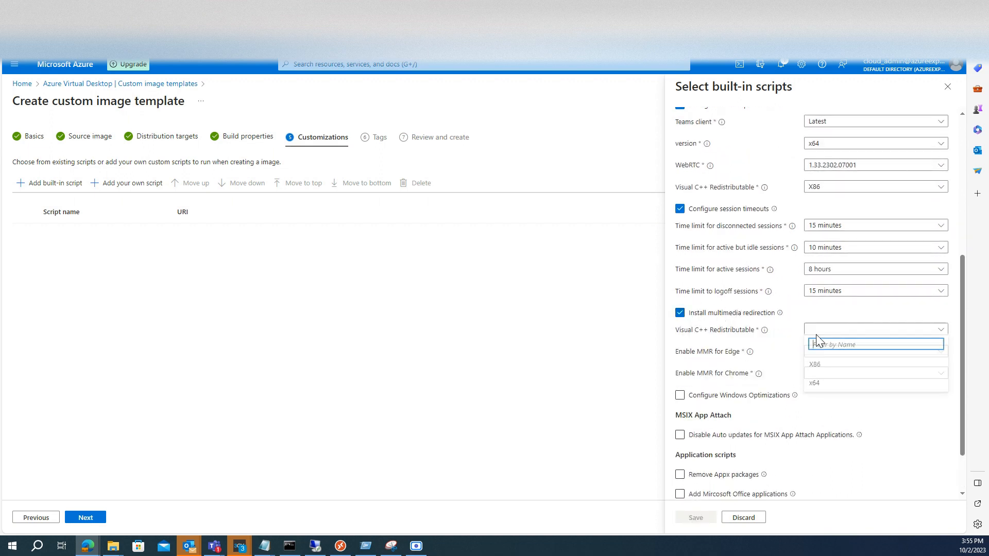
click(819, 375)
click(841, 353)
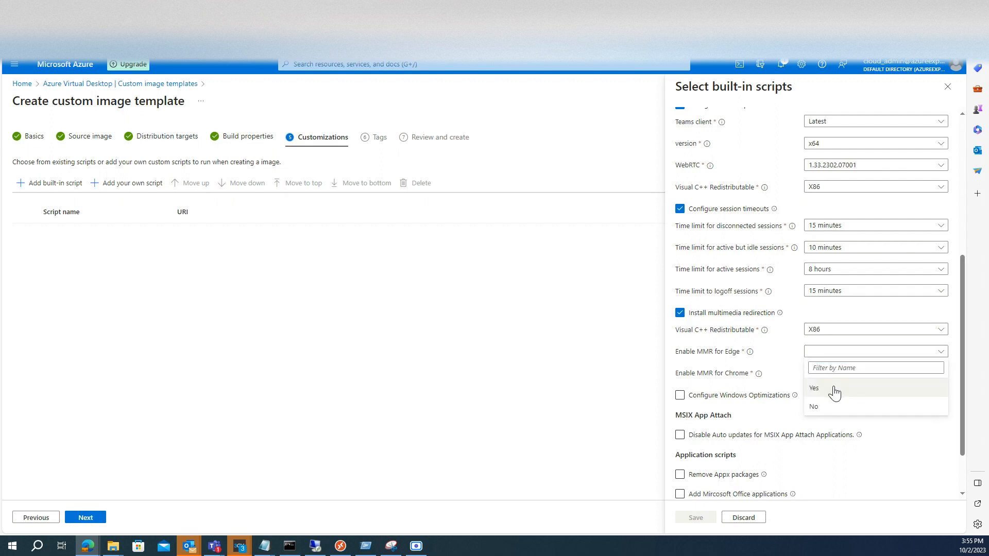
click(834, 389)
click(847, 375)
click(832, 410)
scroll(757, 376, down, 1)
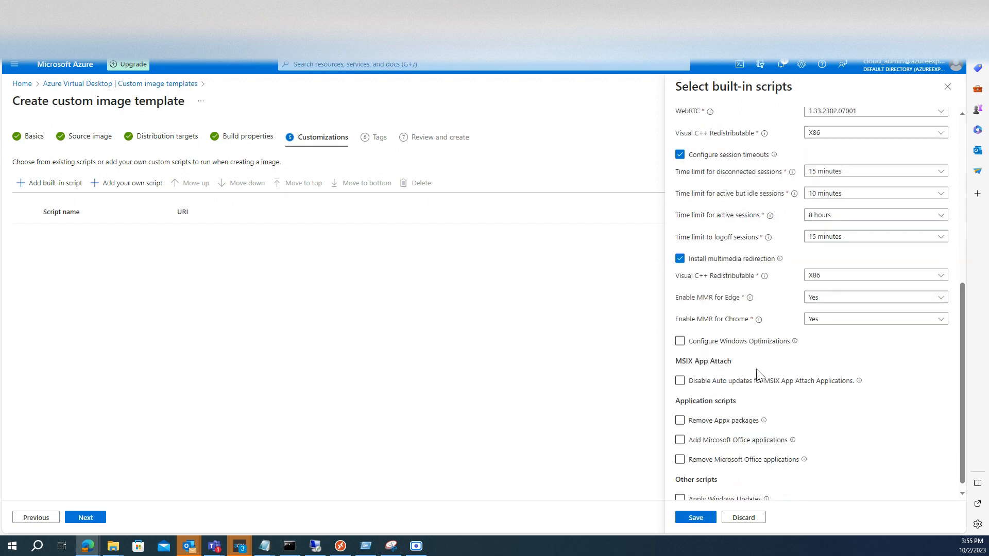
- Enable Windows optimizations for Windows Media Player, Scheduled Tasks, Default User Settings, Autologgers, Services, Network Optimizations and LGPO
click(747, 335)
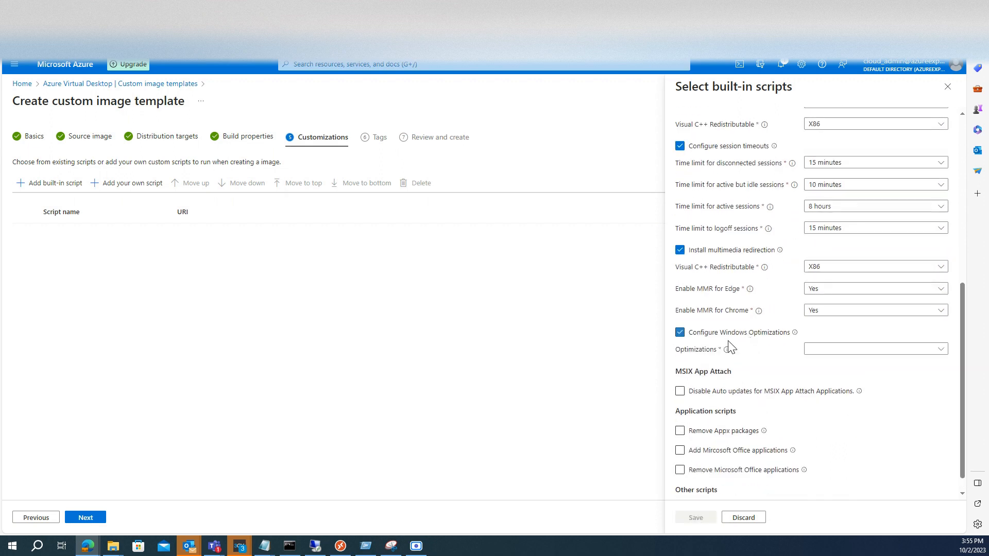
click(834, 348)
click(816, 148)
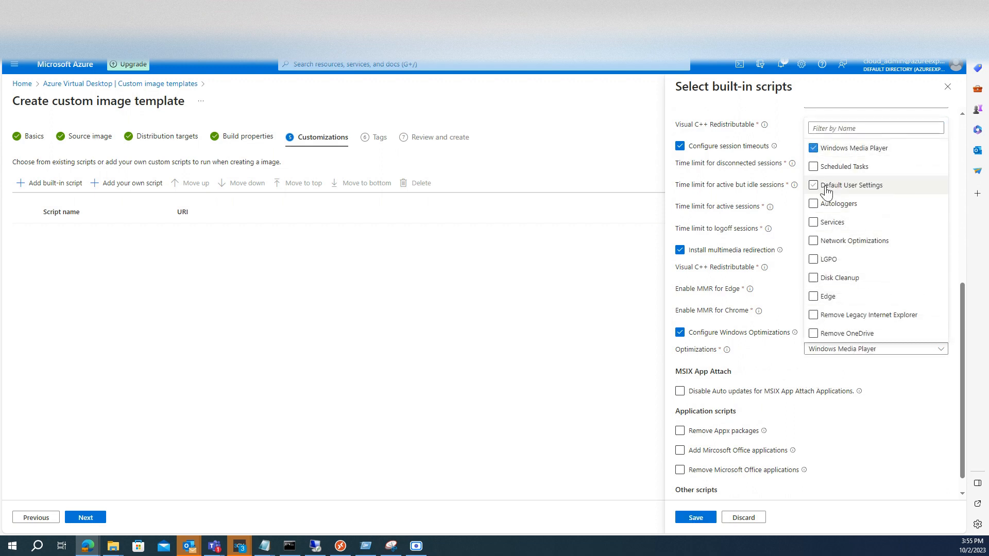
click(823, 169)
click(825, 187)
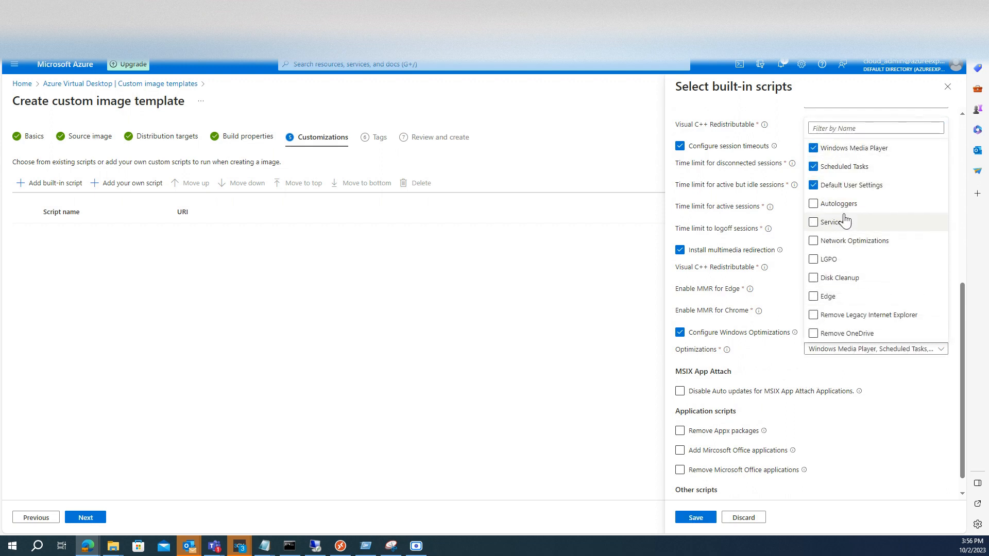
click(823, 204)
click(839, 222)
click(857, 241)
click(829, 259)
- Include Edge, Remove OneDrive and Remove Legacy Internet Explorer in the Windows optimizations, leaving Disk Cleanup unselected
click(836, 278)
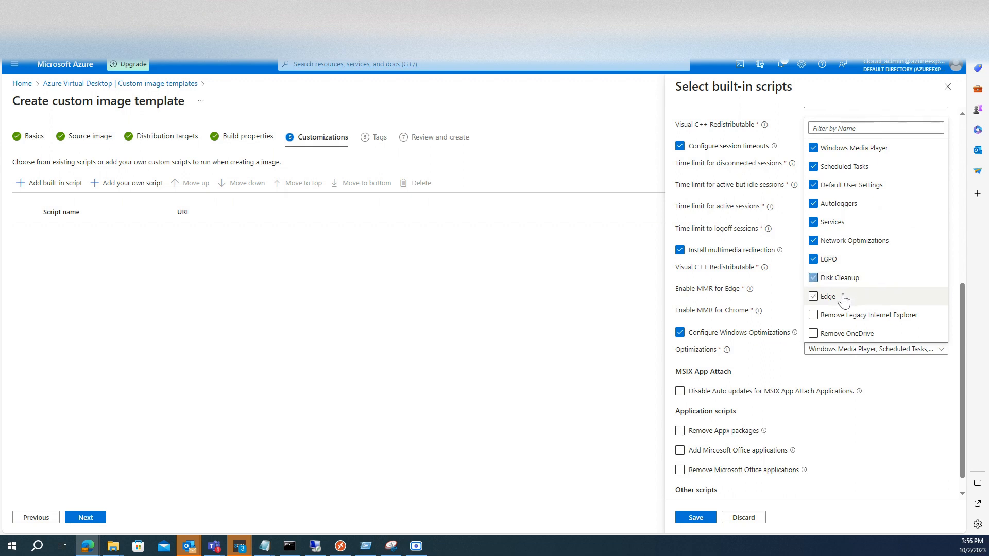
click(843, 297)
click(845, 277)
click(877, 334)
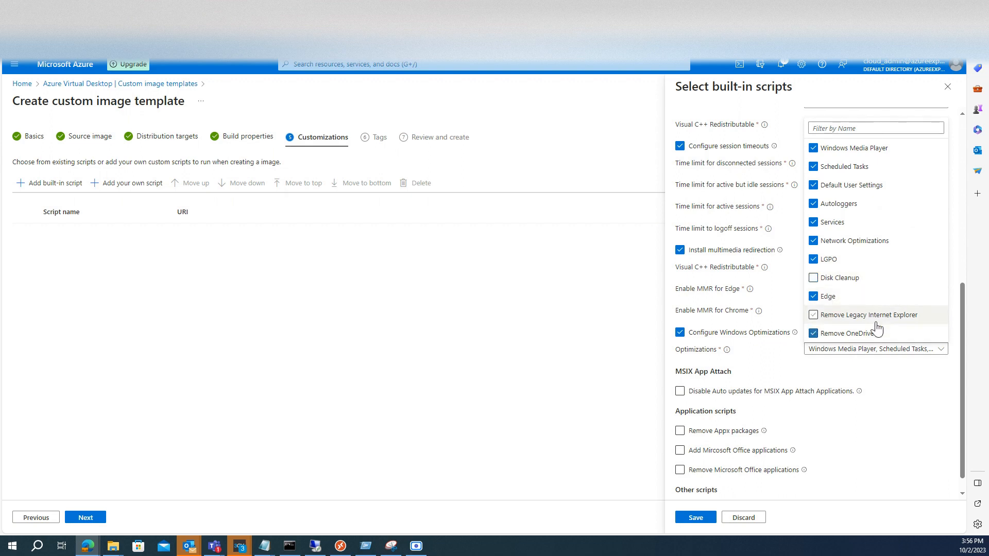
click(876, 318)
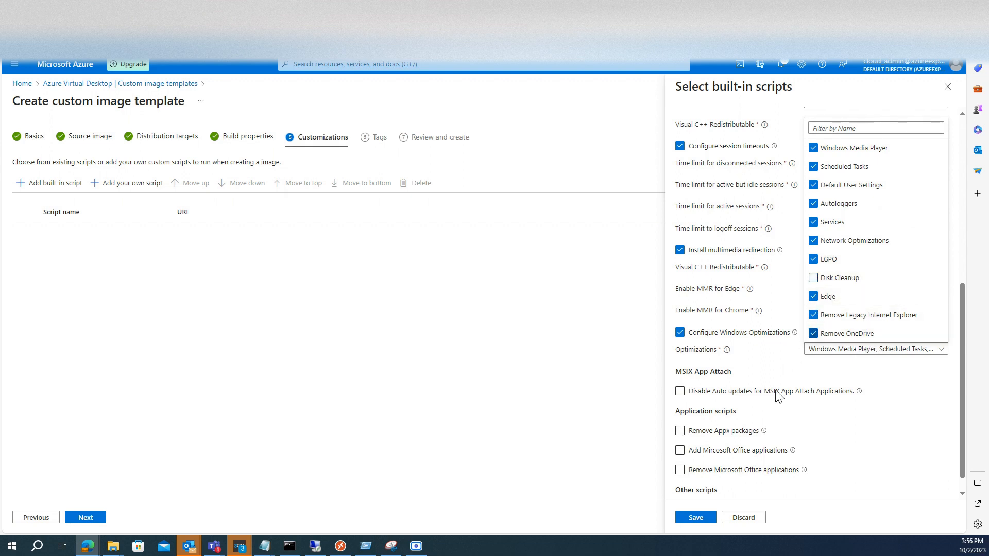
click(784, 293)
- Review the entries selected in the Windows optimizations list
scroll(803, 296, down, 1)
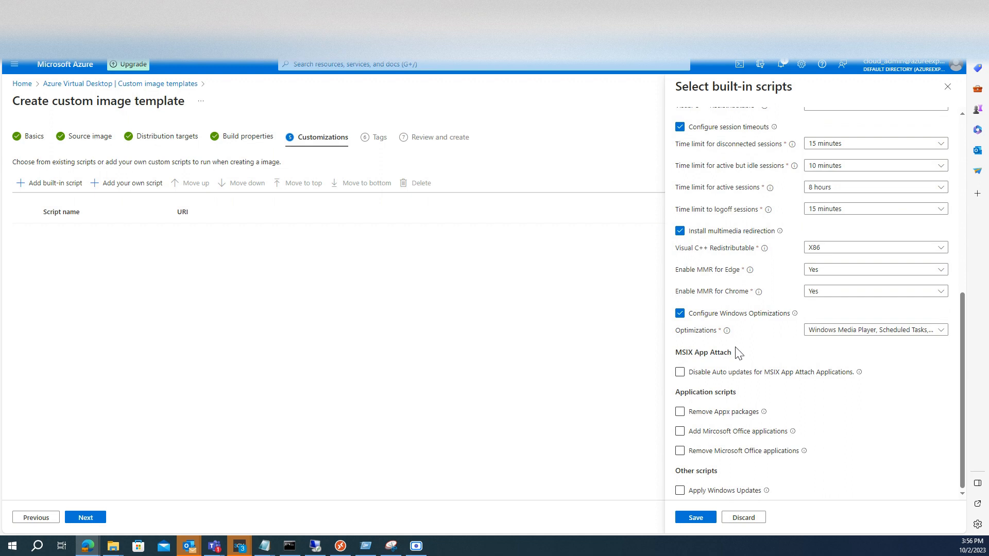
click(826, 334)
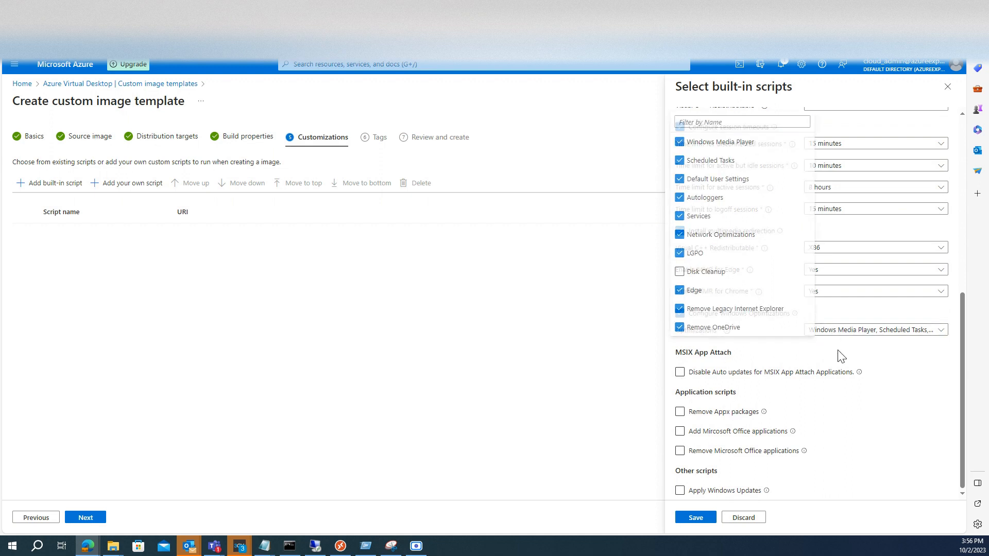
click(759, 331)
click(875, 330)
click(875, 329)
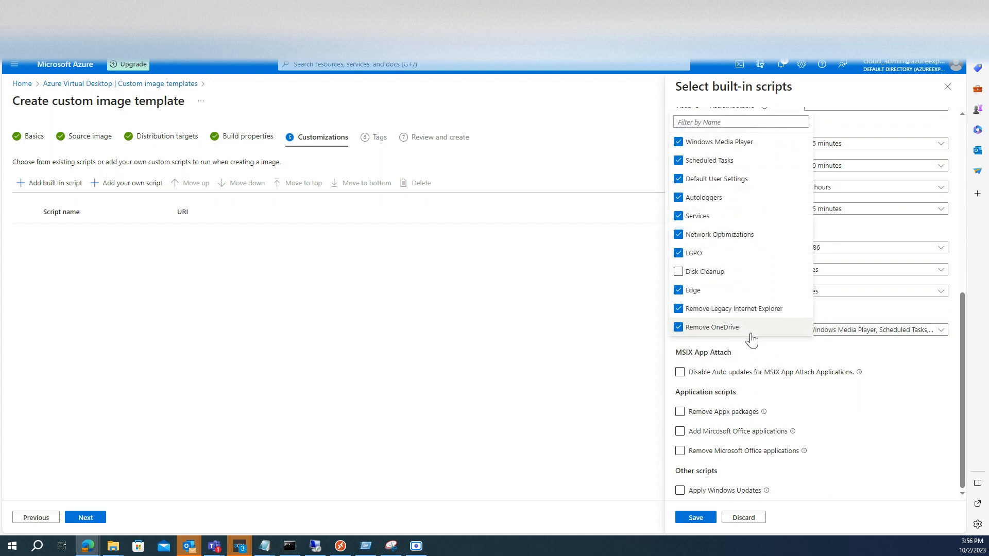
click(750, 330)
click(808, 357)
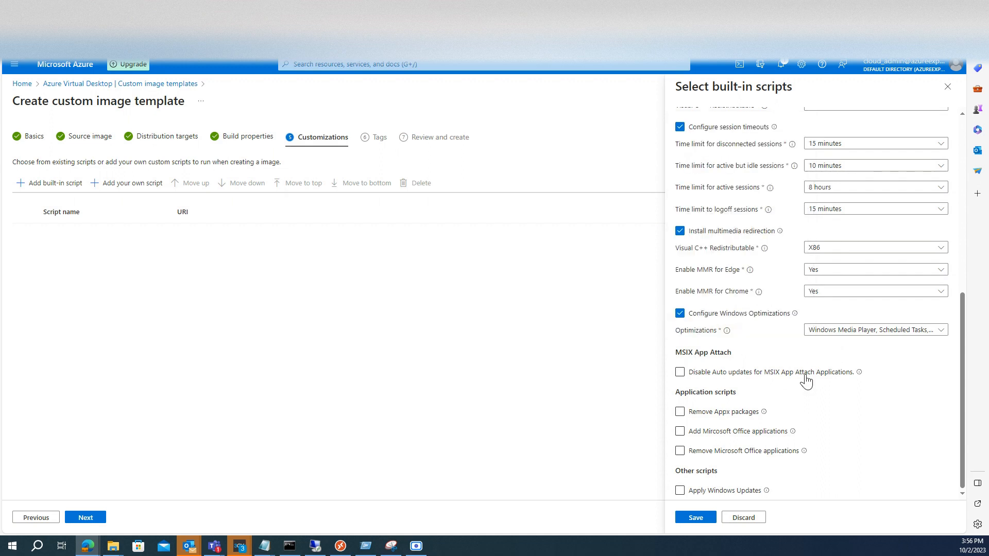
- Select the scripts that disable MSIX App Attach auto updates, apply Windows Updates and remove Appx packages
click(757, 379)
click(710, 492)
click(721, 413)
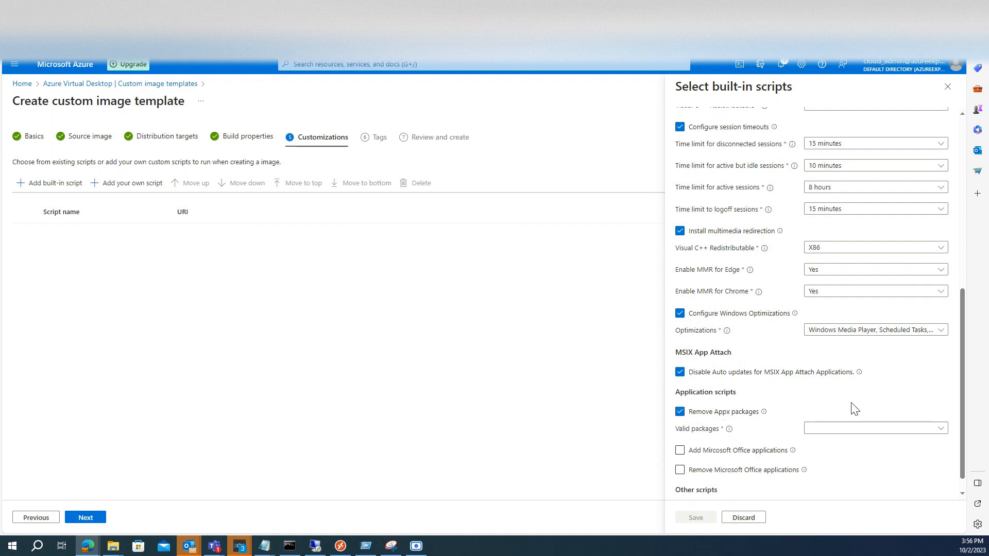
- Choose the Clipchamp, BingWeather, BingNews, GamingApp, GetHelp, Office.OneNote and MSPaint Appx packages for removal
click(860, 432)
click(717, 141)
click(718, 180)
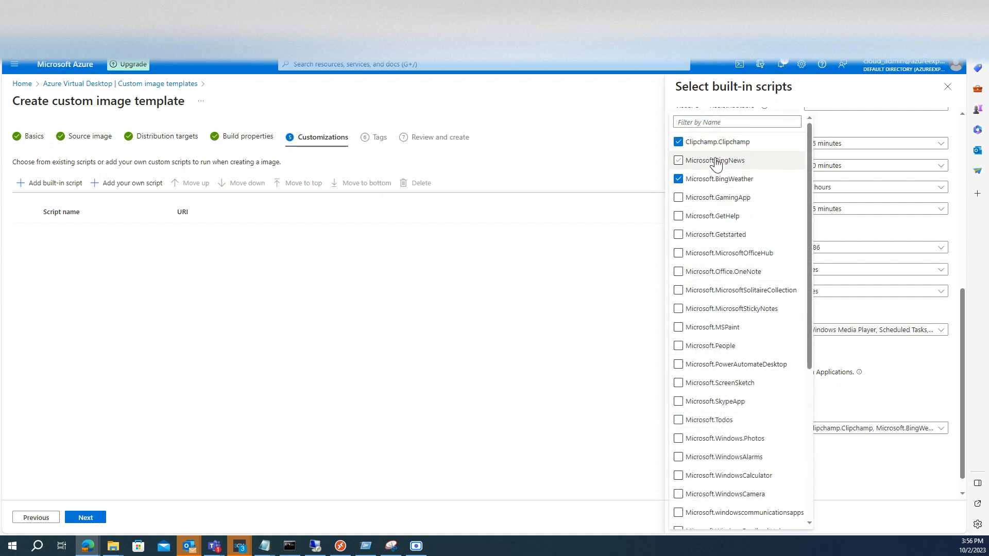
click(717, 160)
click(718, 197)
click(712, 215)
click(726, 271)
click(737, 328)
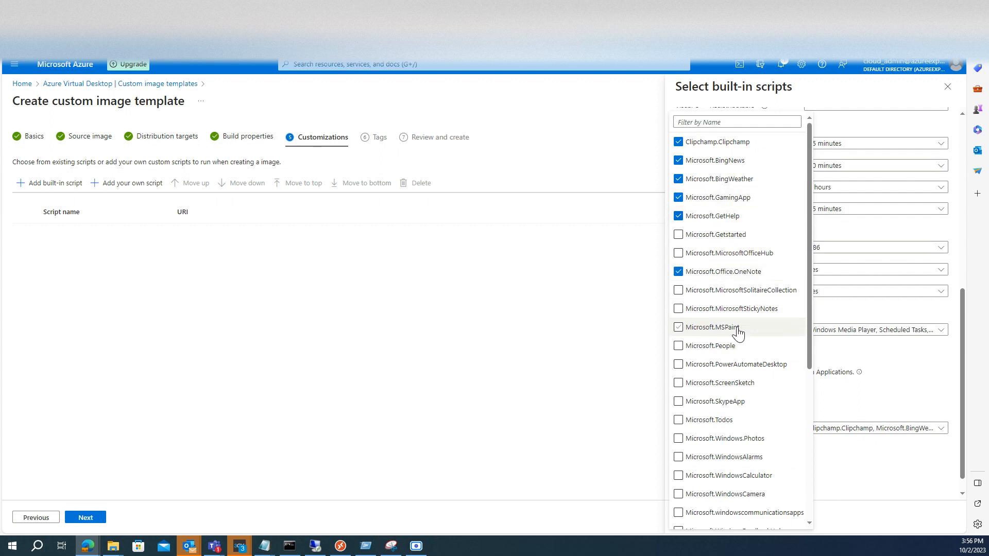
- Mark MicrosoftOfficeHub, MicrosoftSolitaireCollection, MicrosoftStickyNotes, PowerAutomateDesktop, ScreenSketch, People, Todos, Windows.Photos and SkypeApp for removal as well
click(729, 253)
click(736, 290)
click(731, 308)
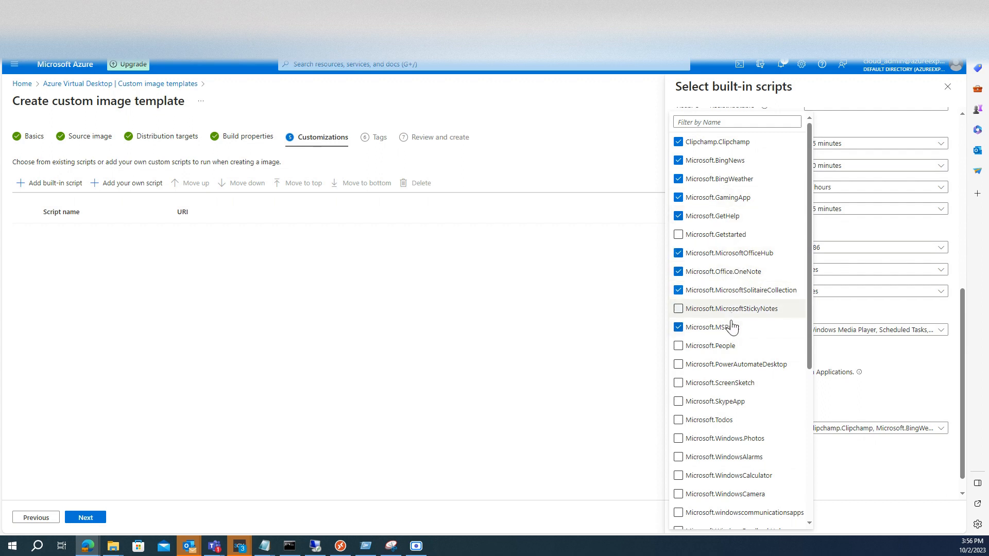
click(731, 364)
click(718, 386)
click(710, 345)
click(709, 420)
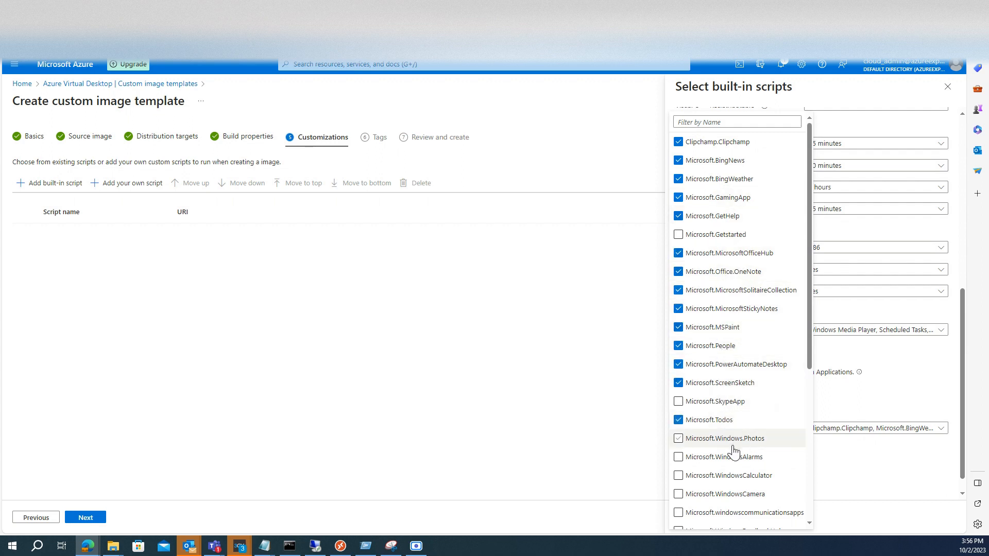
click(724, 439)
click(732, 402)
- Add WindowsTerminal, WindowsMaps, XboxGameOverlay, XboxIdentityProvider, XboxSpeechToTextOverlay and YourPhone to the packages to remove, and check the whole selection
scroll(749, 453, down, 5)
click(726, 354)
click(721, 300)
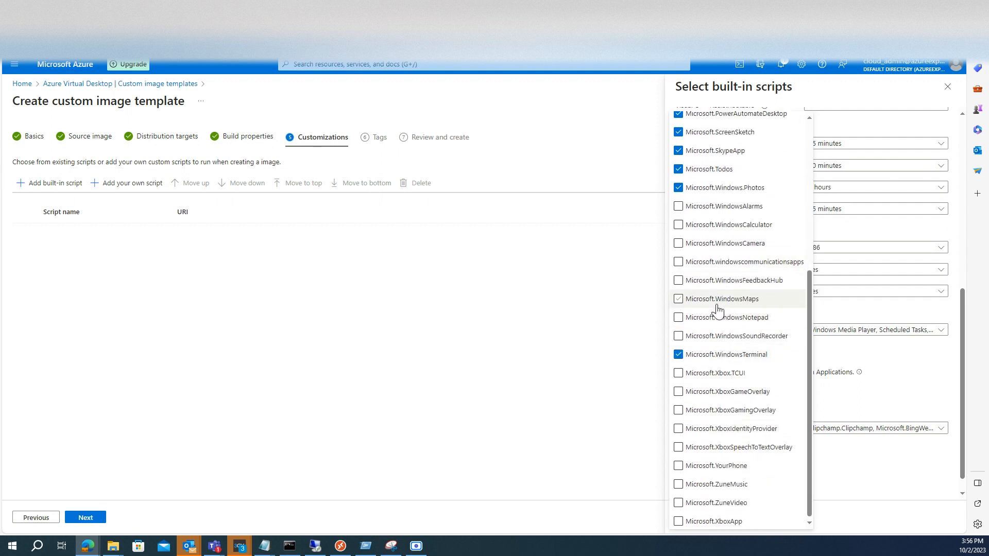
click(719, 392)
click(731, 429)
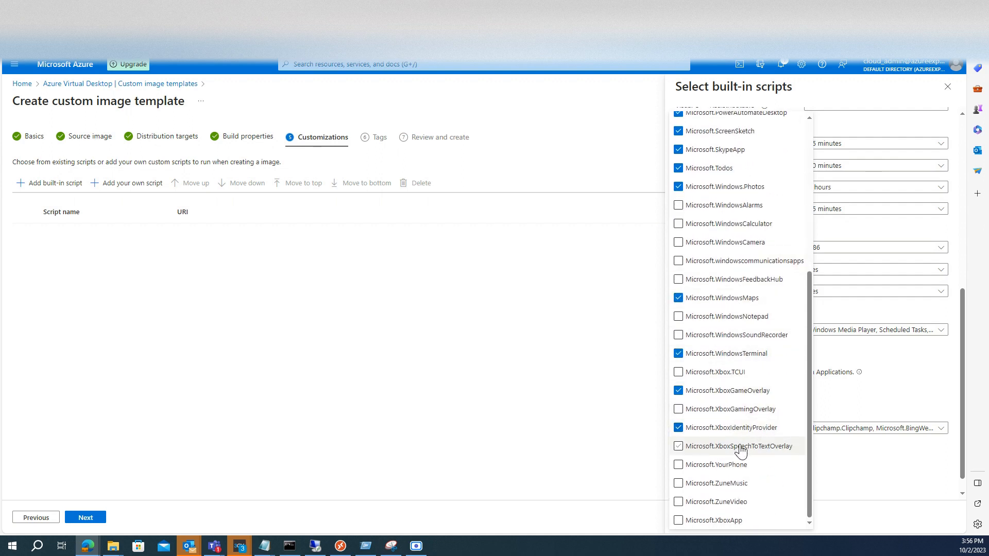
click(739, 447)
click(741, 466)
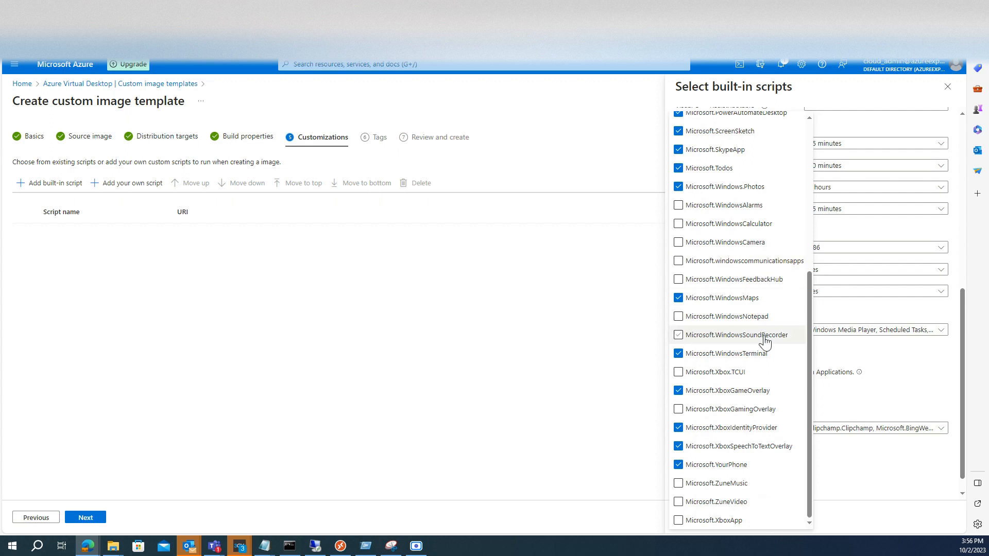
scroll(762, 224, up, 5)
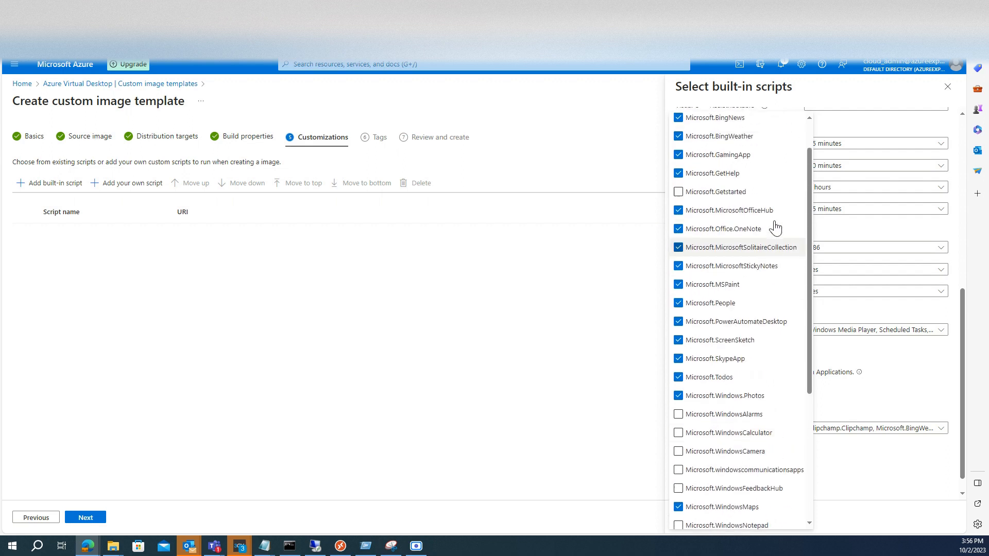
scroll(774, 227, down, 5)
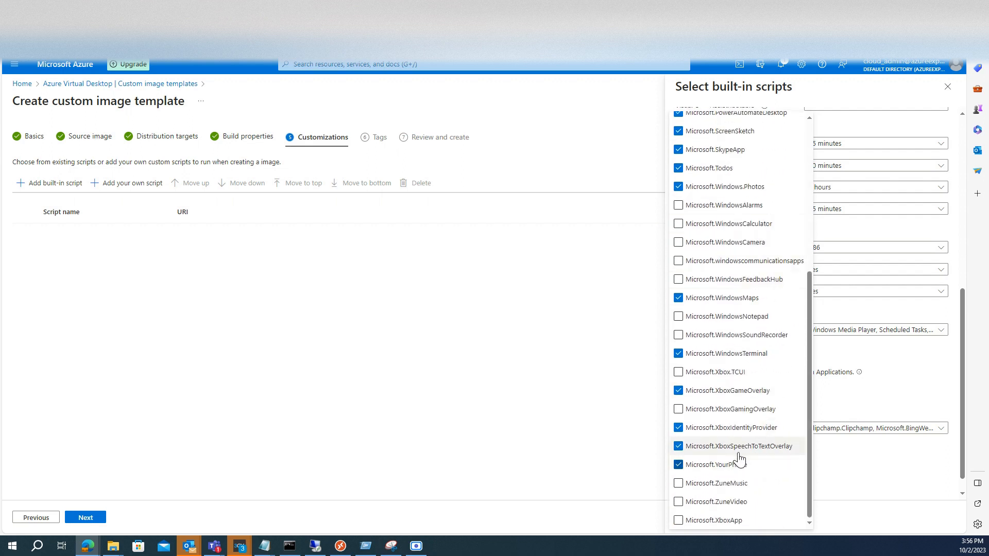
scroll(755, 377, up, 5)
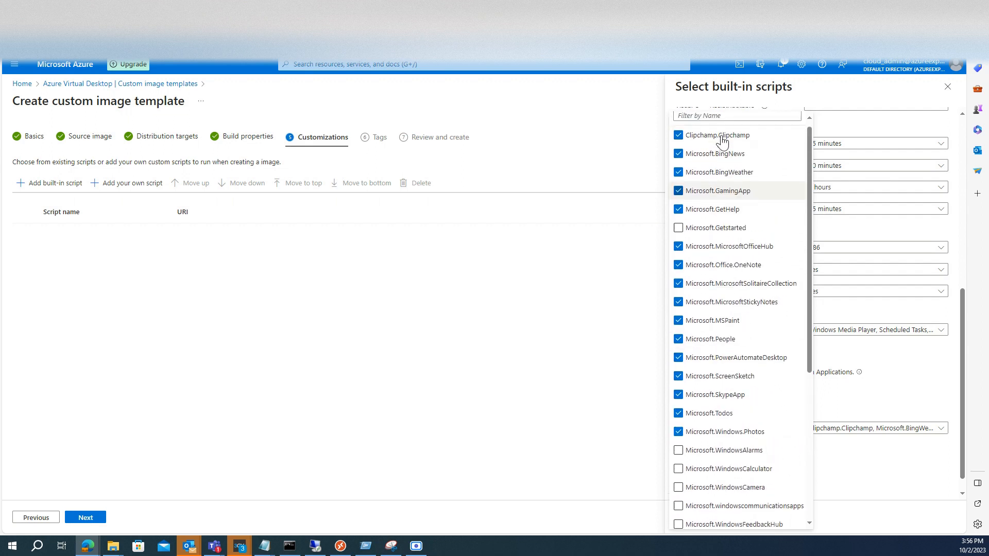
click(921, 357)
scroll(875, 391, down, 1)
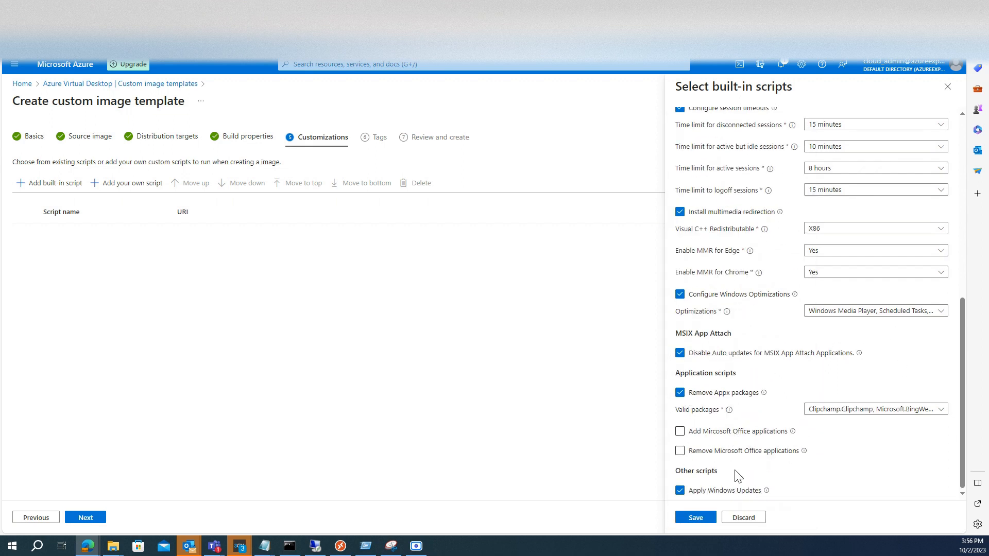
click(738, 435)
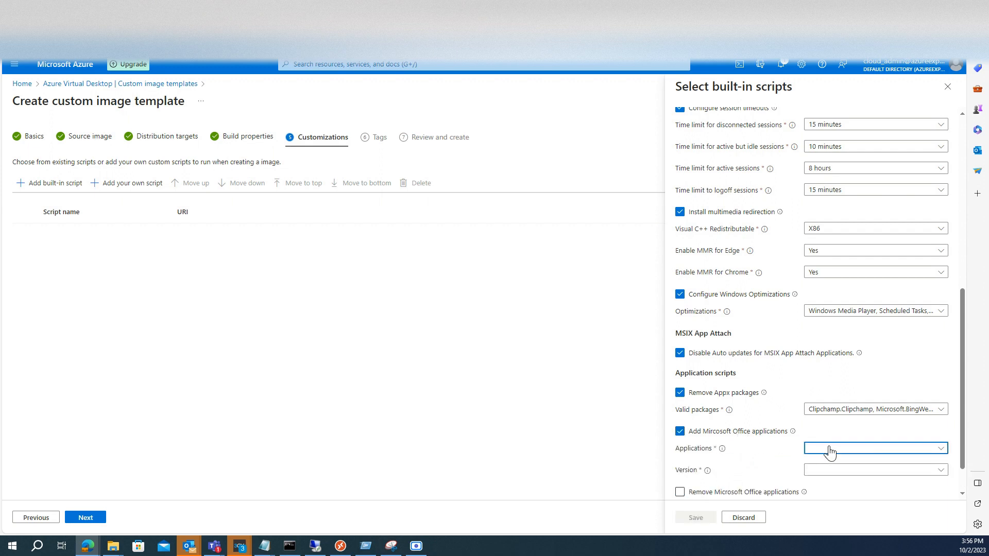
click(827, 449)
click(750, 437)
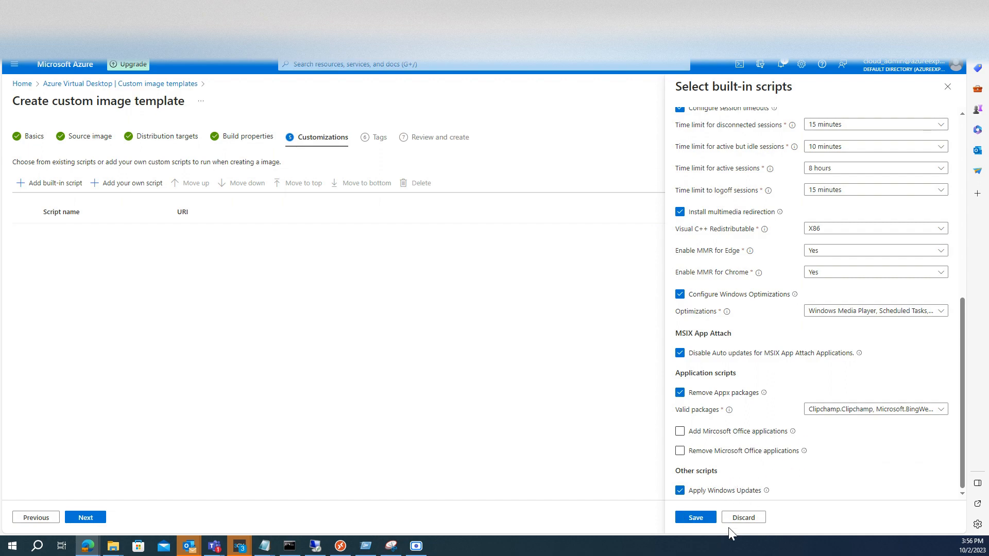
- Save the selected built-in scripts to the template's customizations and continue to its tags
click(701, 519)
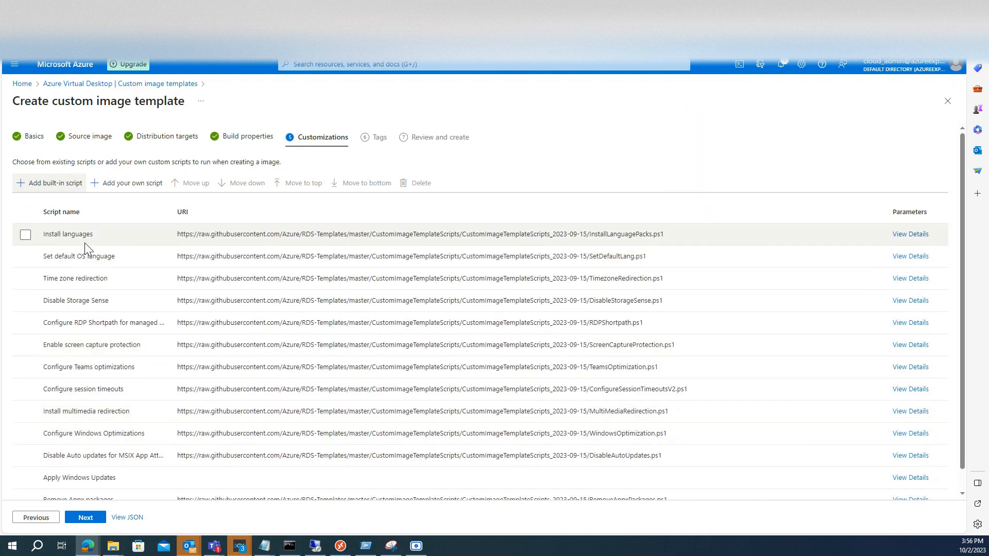
click(25, 212)
click(86, 517)
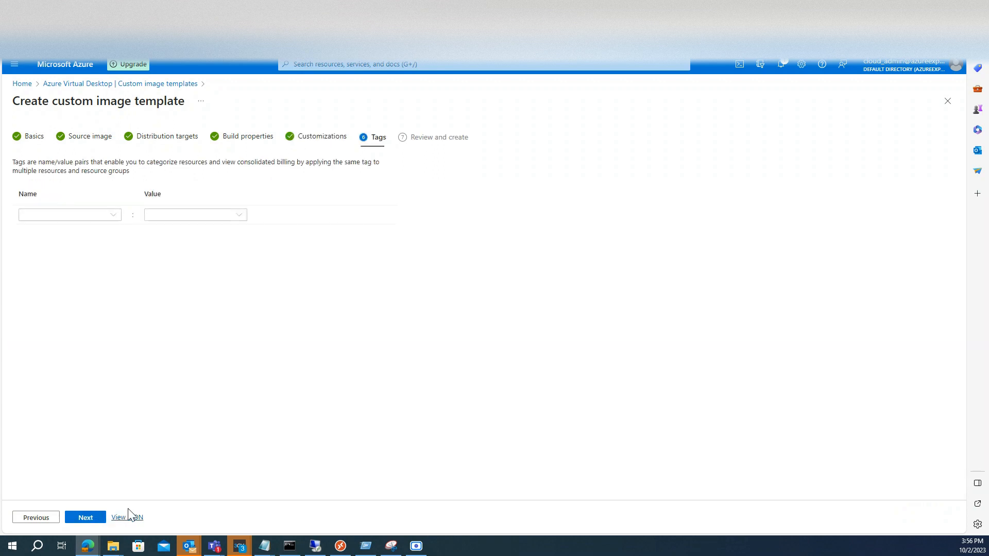
- Tag the template with the name cm-resource-parent and the AVD-PROD resource group path as its value
click(113, 216)
click(48, 230)
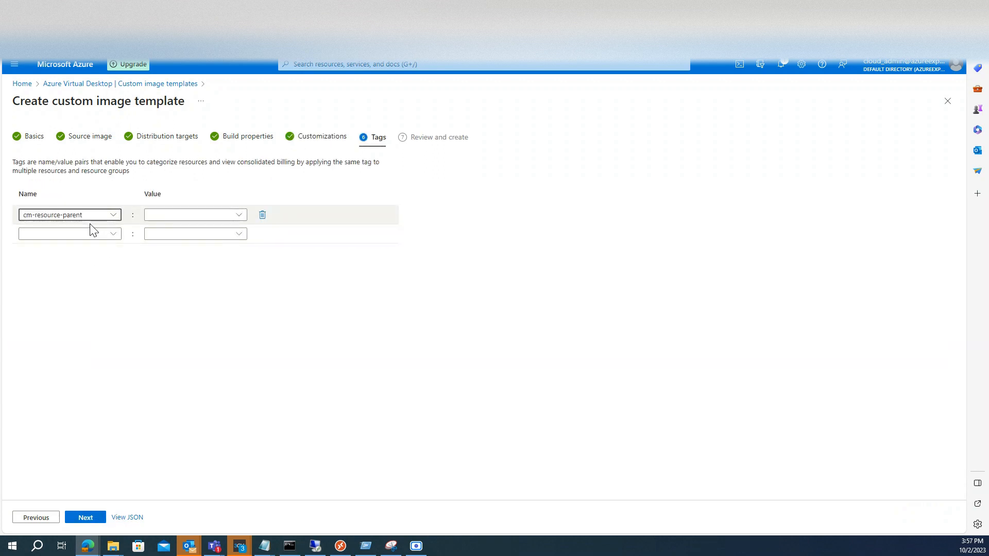
click(239, 216)
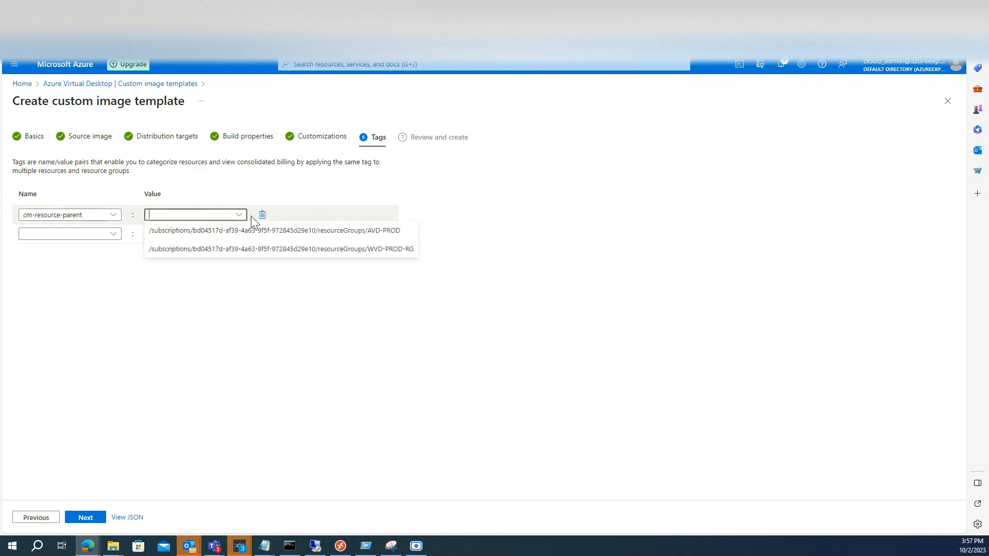
click(294, 246)
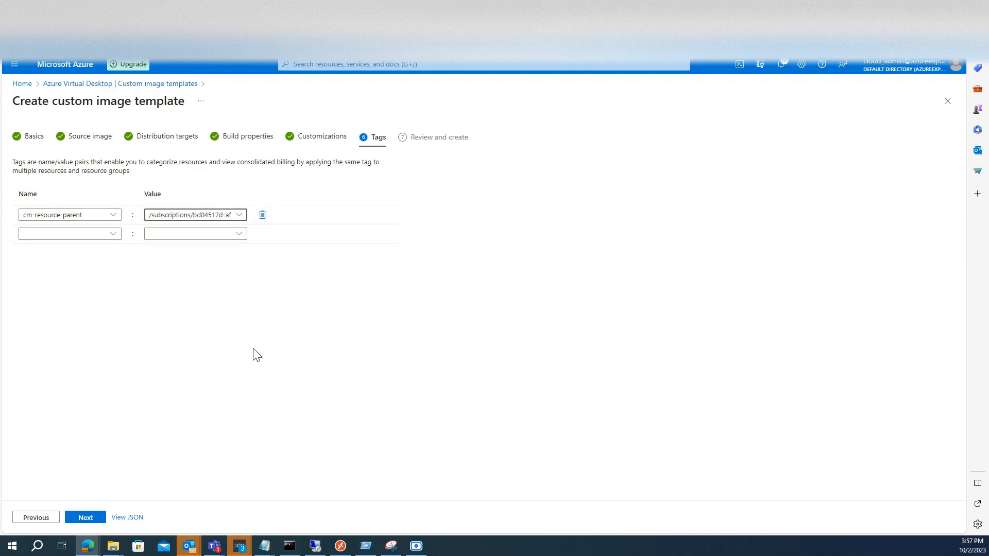
- Create the image template from the review stage and refresh the list of custom image templates
click(85, 518)
click(98, 518)
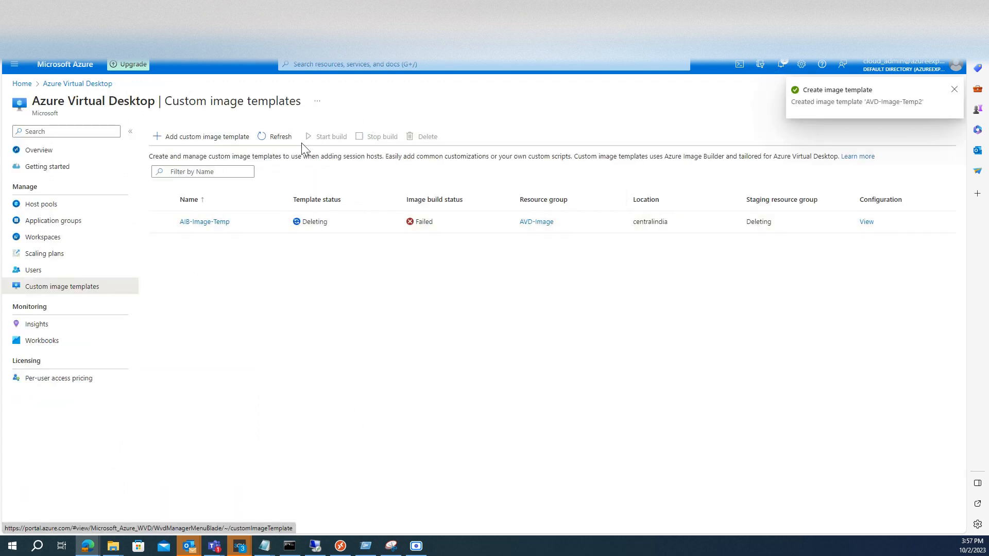
click(284, 139)
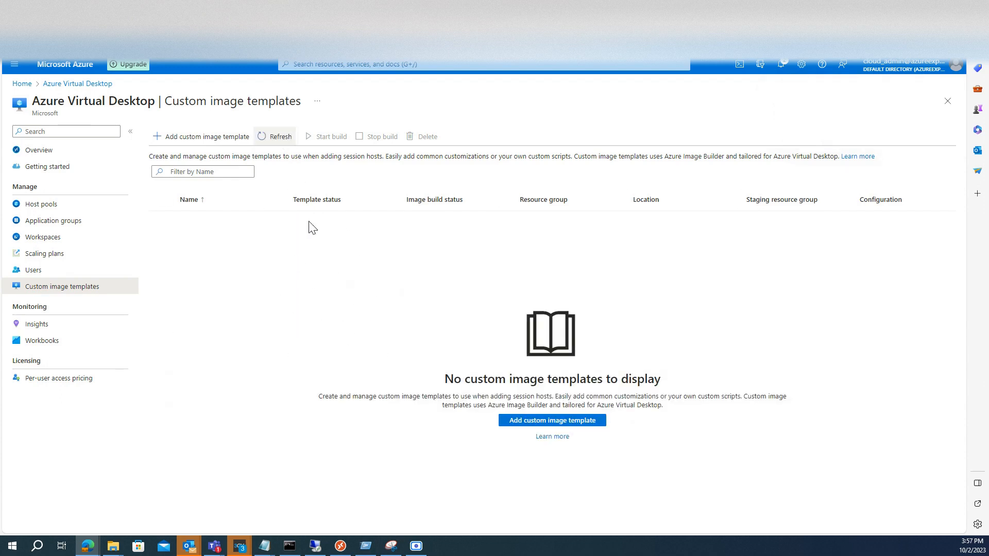
click(270, 137)
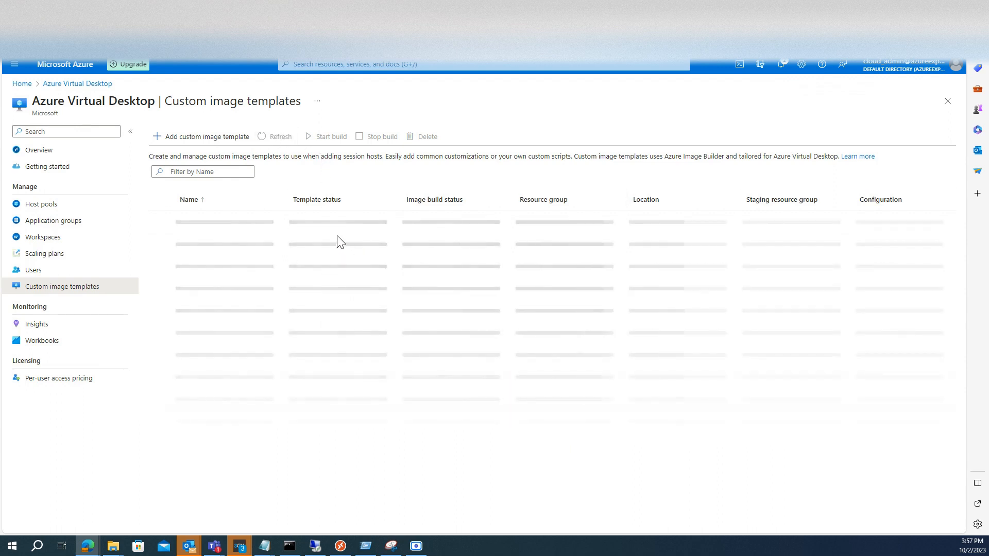
click(279, 137)
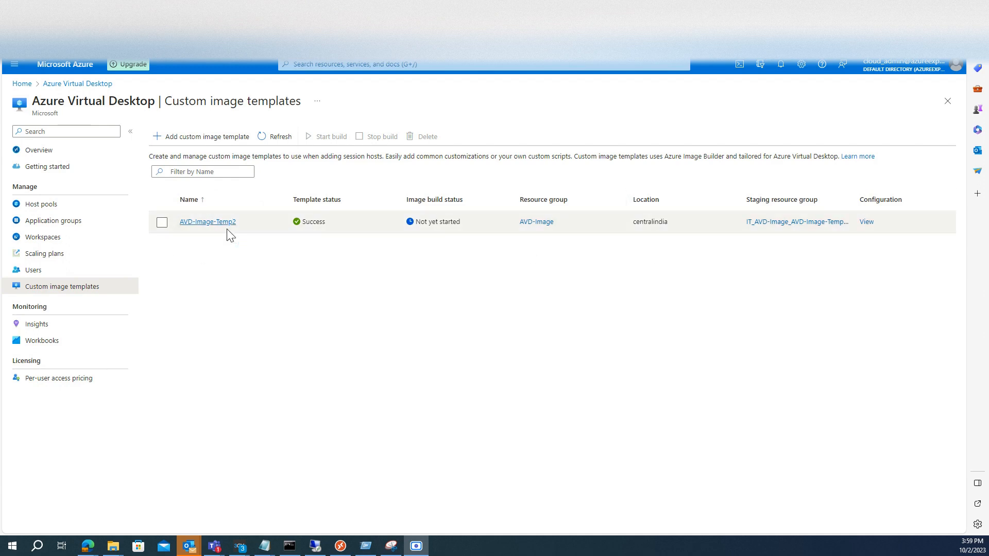
- Start the image build for AVD-Image-Temp2 and check its status in the notifications
click(207, 221)
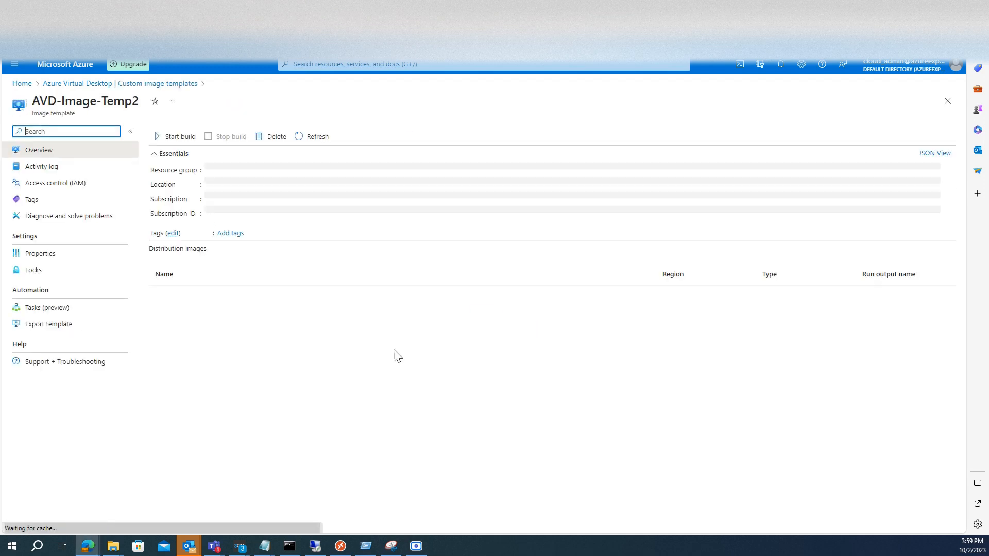
click(171, 138)
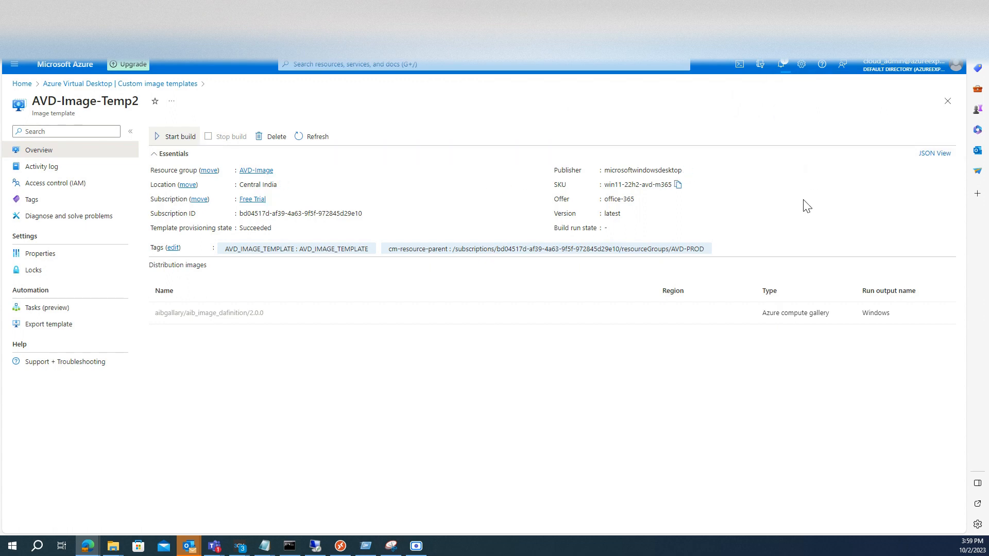
click(782, 65)
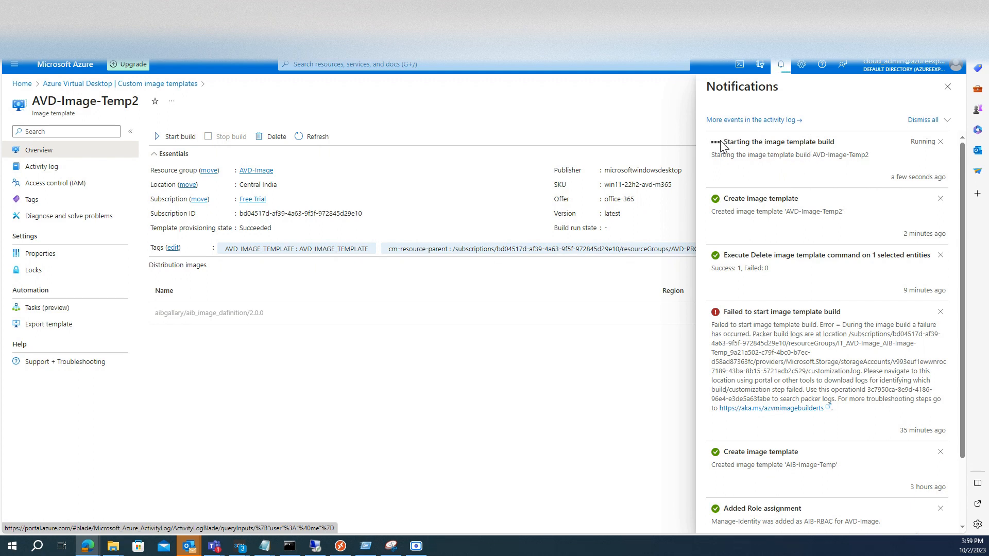
drag(720, 140, 849, 142)
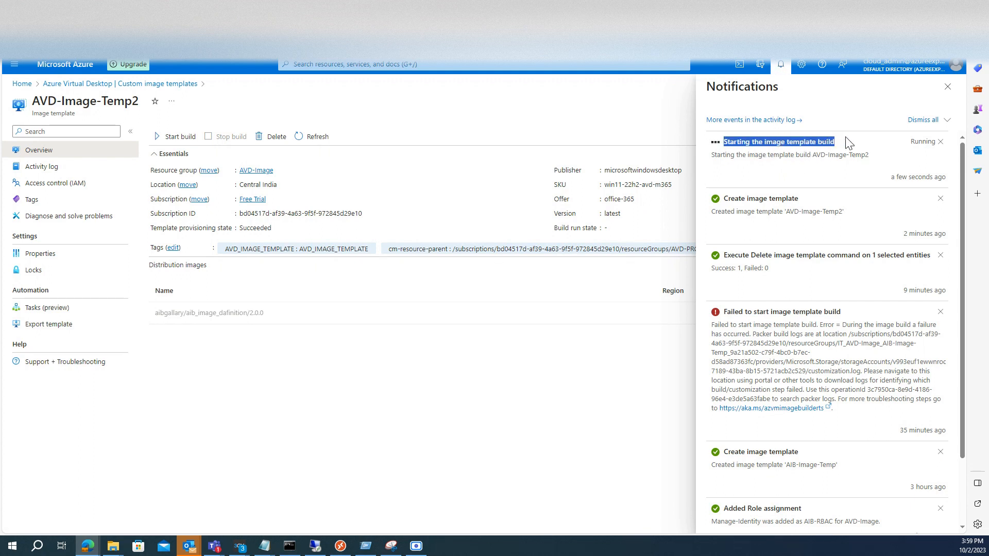